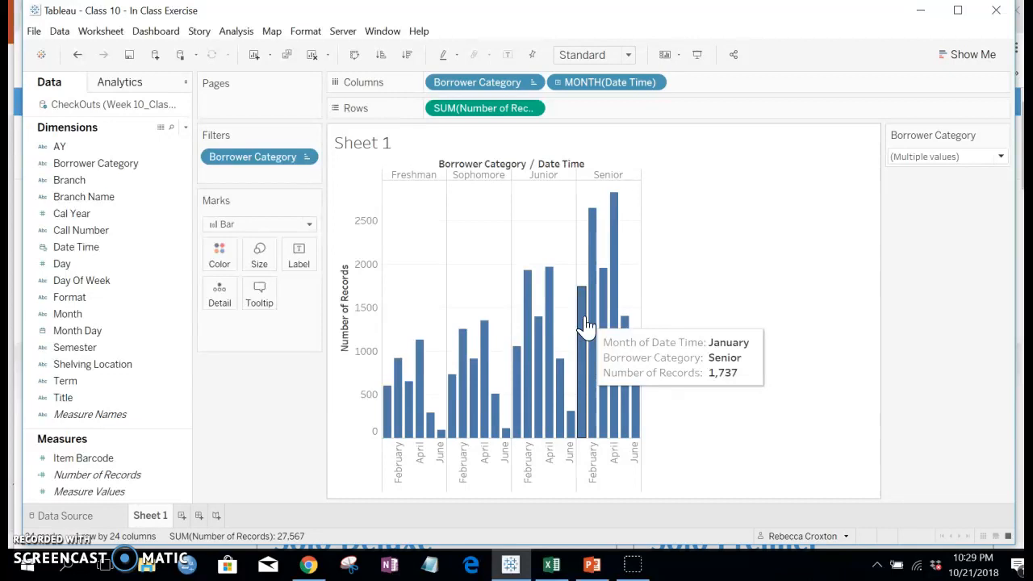
Replace the sheet name in the worksheet title with "Borrower Category x Month Checkouts".
double_click(367, 144)
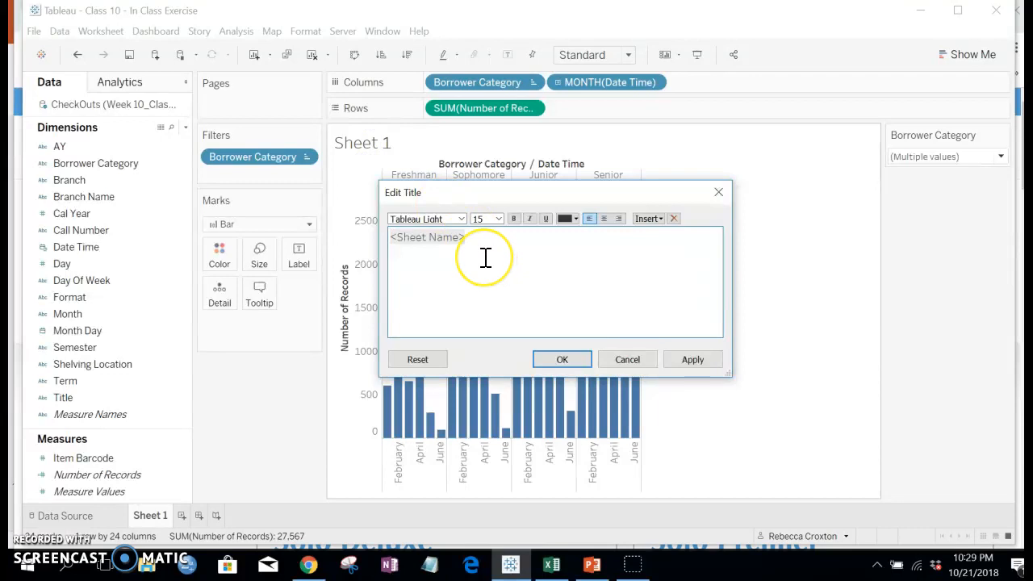
text(Borrower)
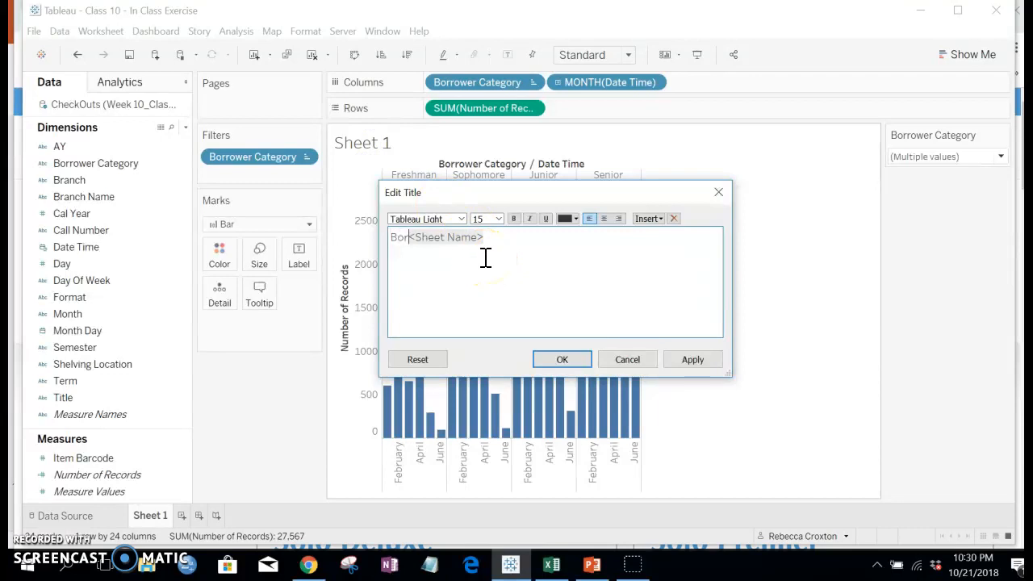
text( Cat)
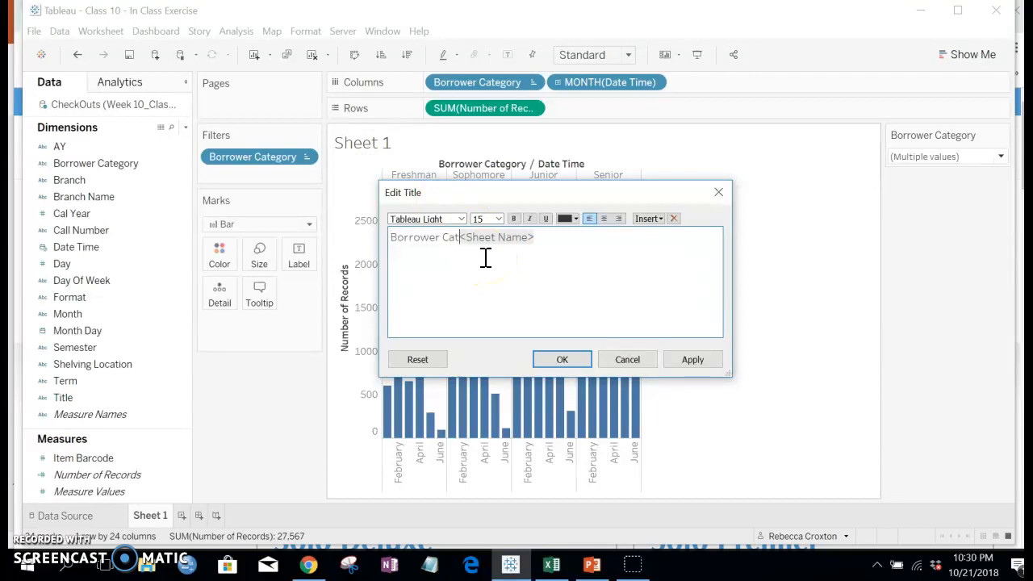
text(egory x)
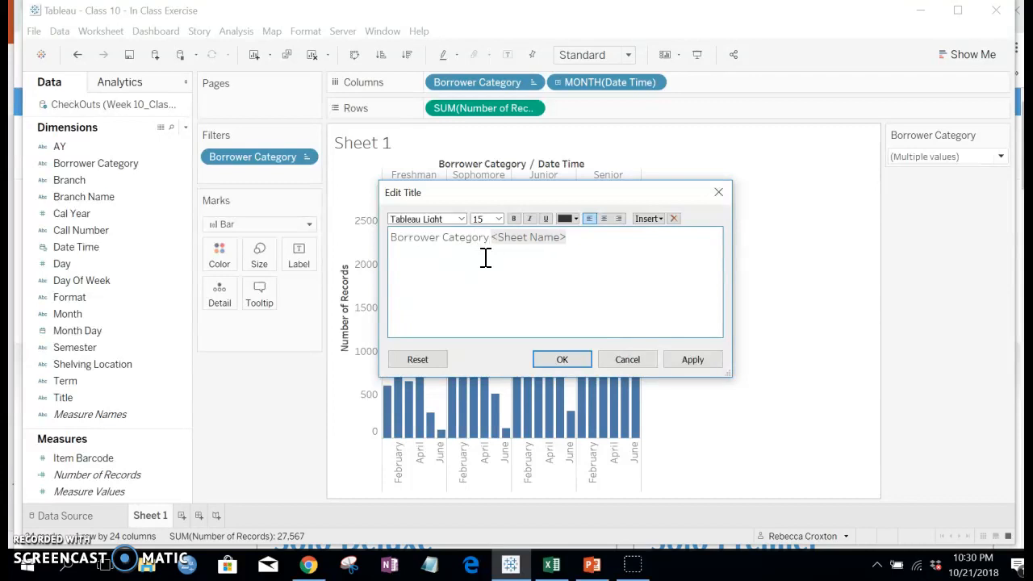
text( Month )
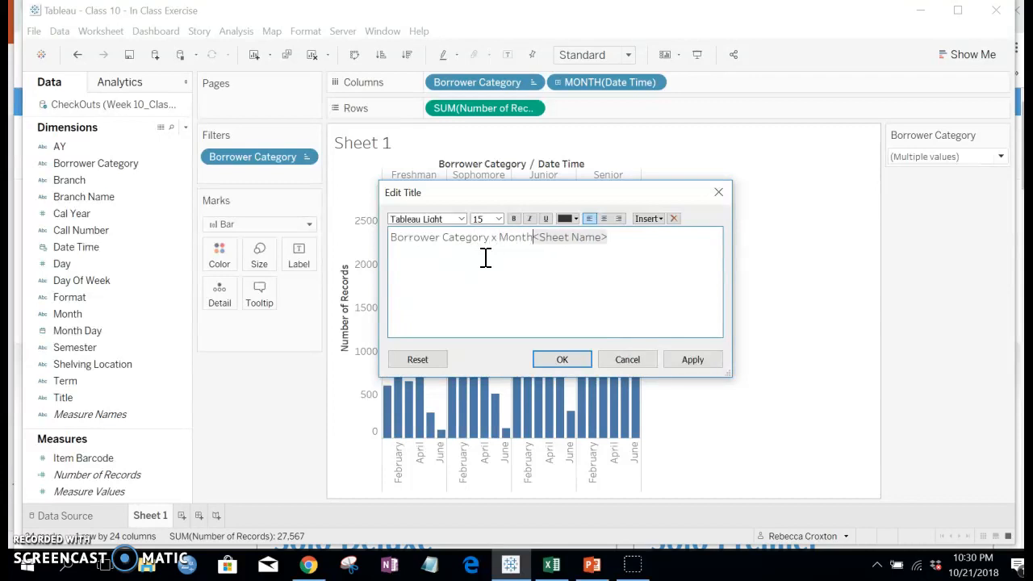
text(Checkouts)
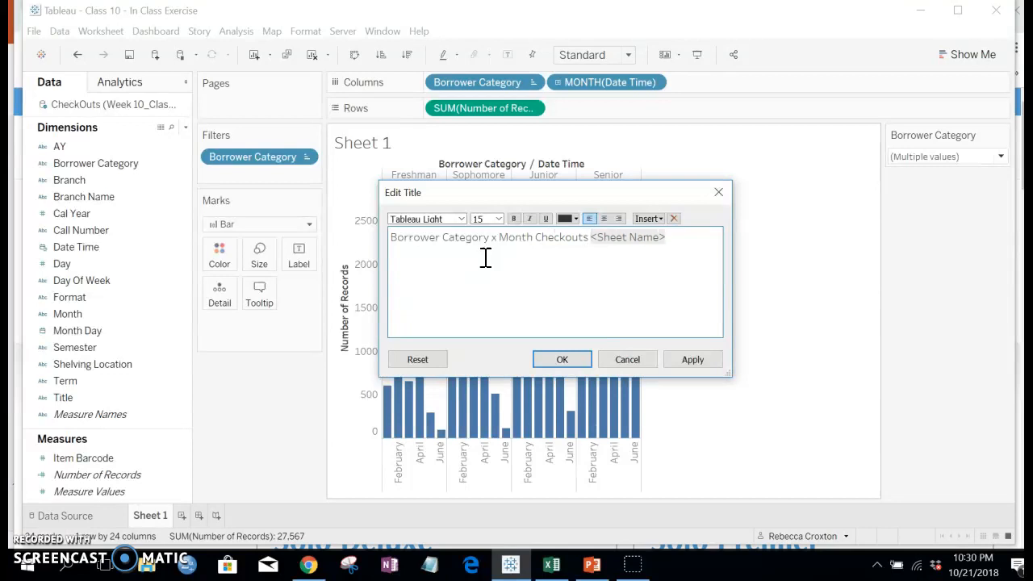
key(BackSpace)
key(BackSpace)
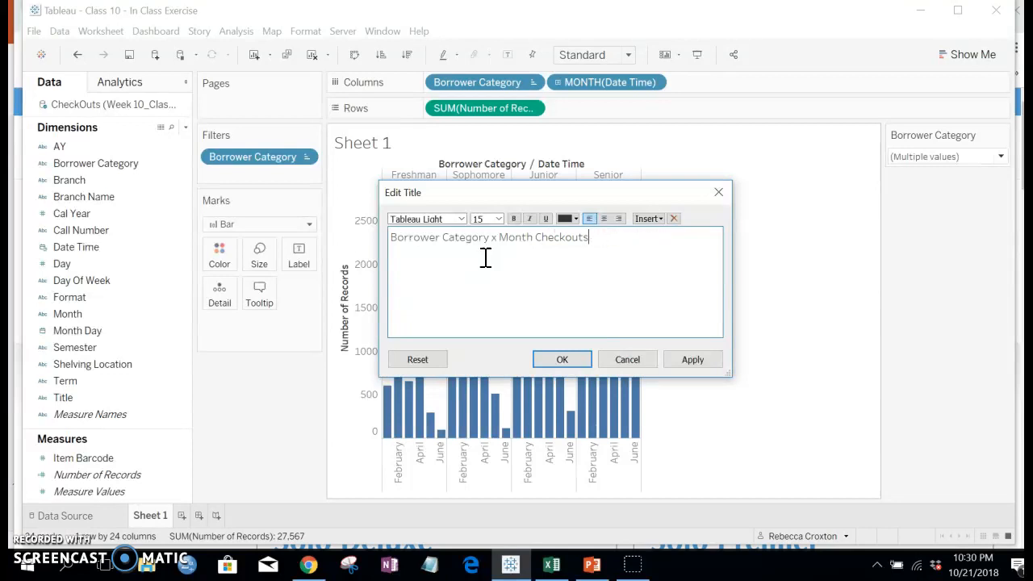
Make the whole worksheet title bold and hide the field labels for columns above the chart.
click(594, 237)
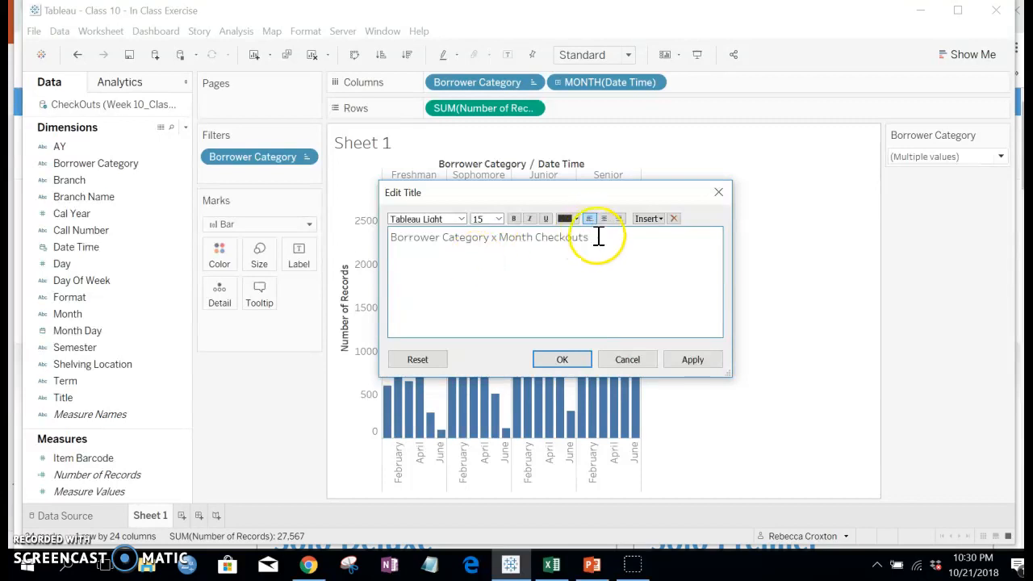
drag(375, 253, 391, 240)
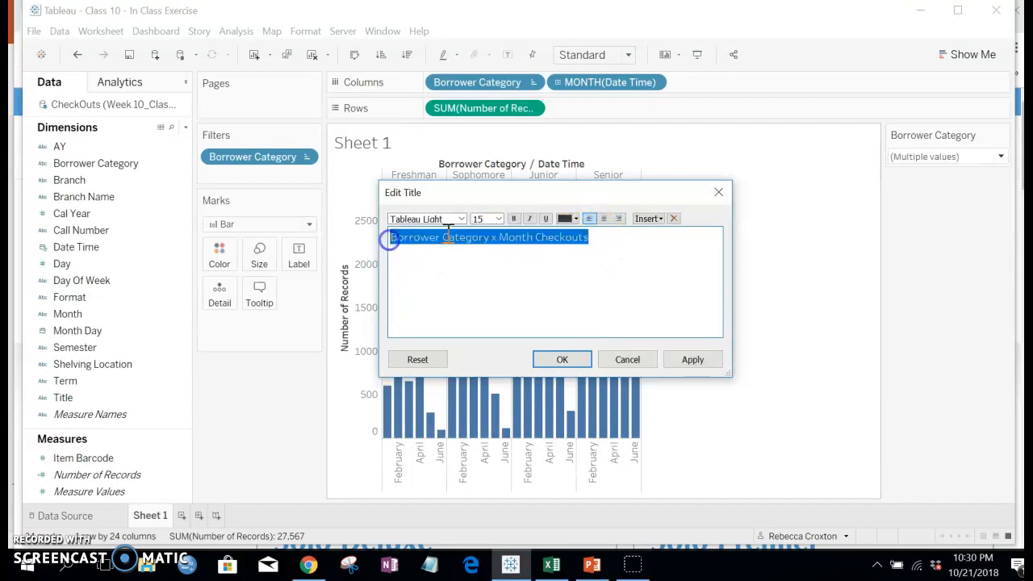
click(514, 218)
click(562, 360)
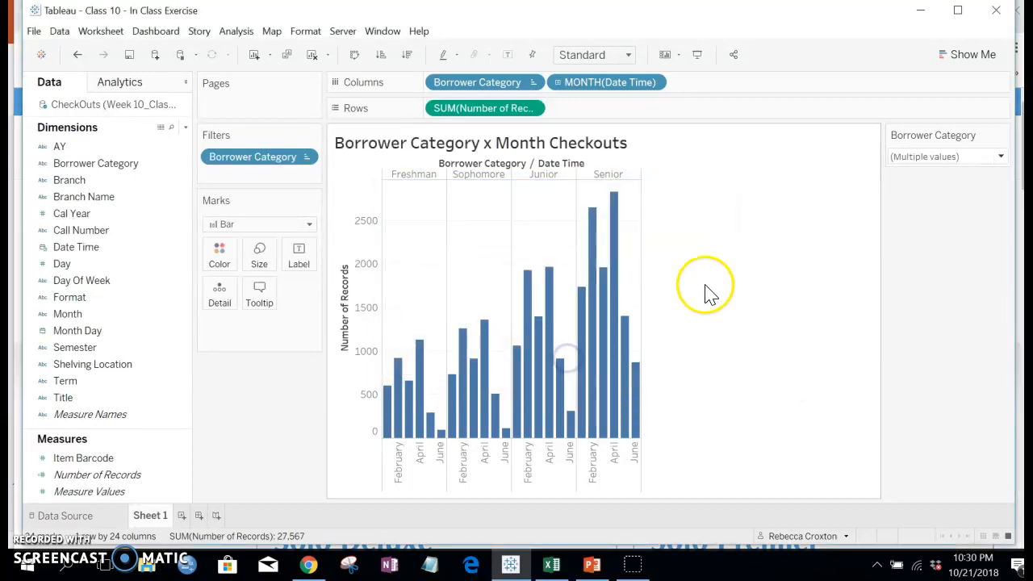
click(524, 167)
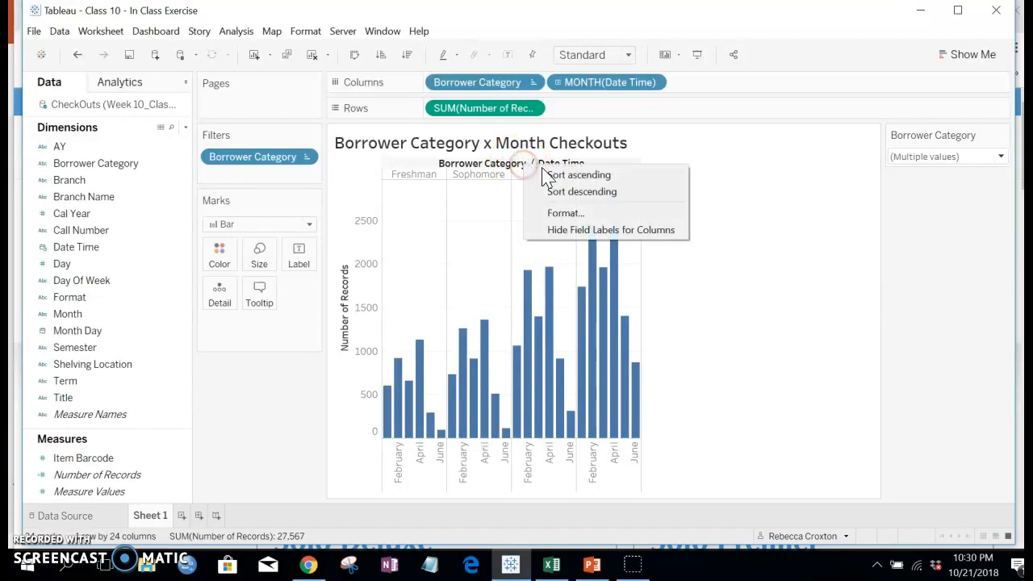
click(575, 233)
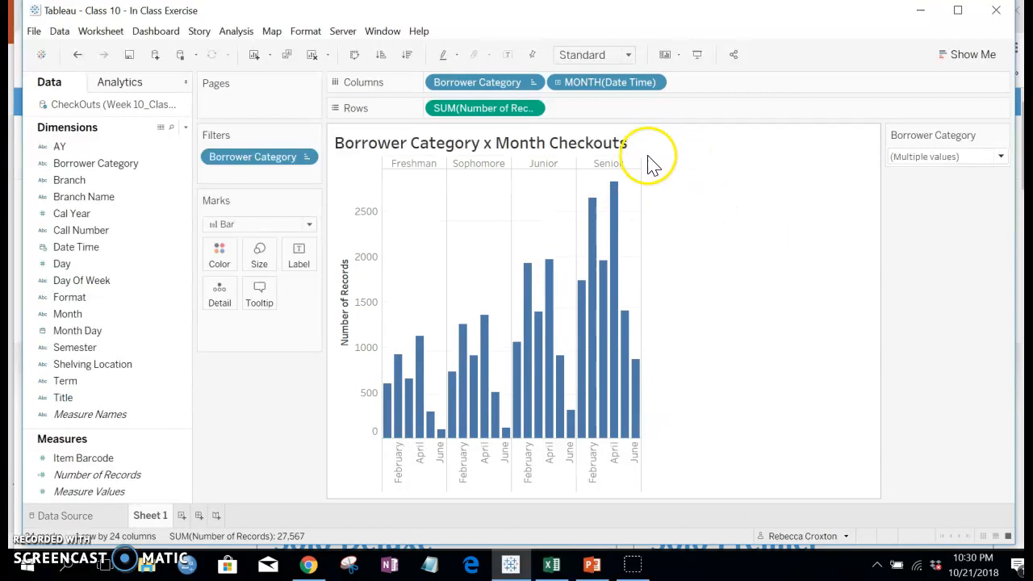
Rename the Sheet 1 worksheet as "Borrower x Month".
double_click(147, 520)
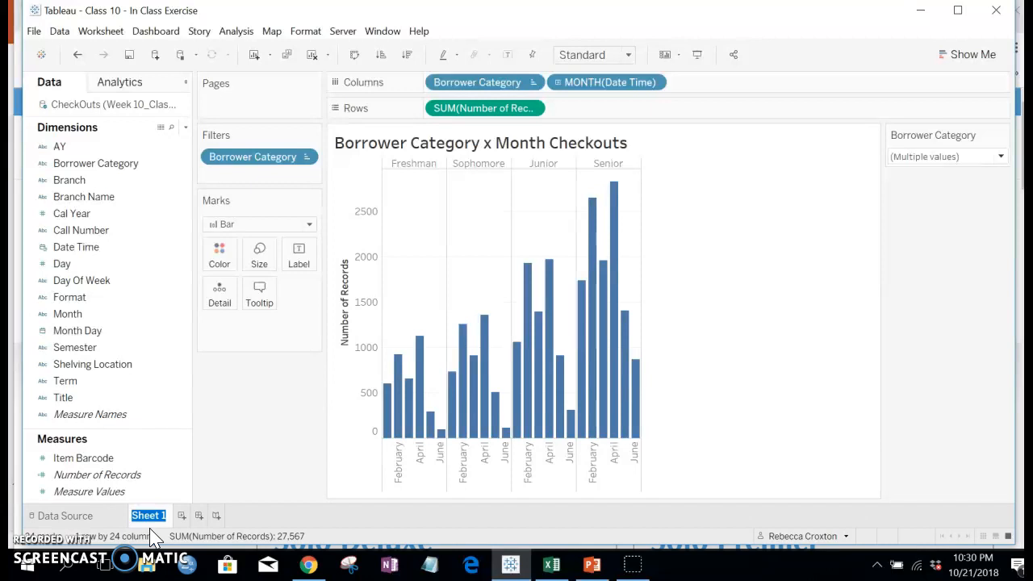
text(Br)
text(rrower )
text(x)
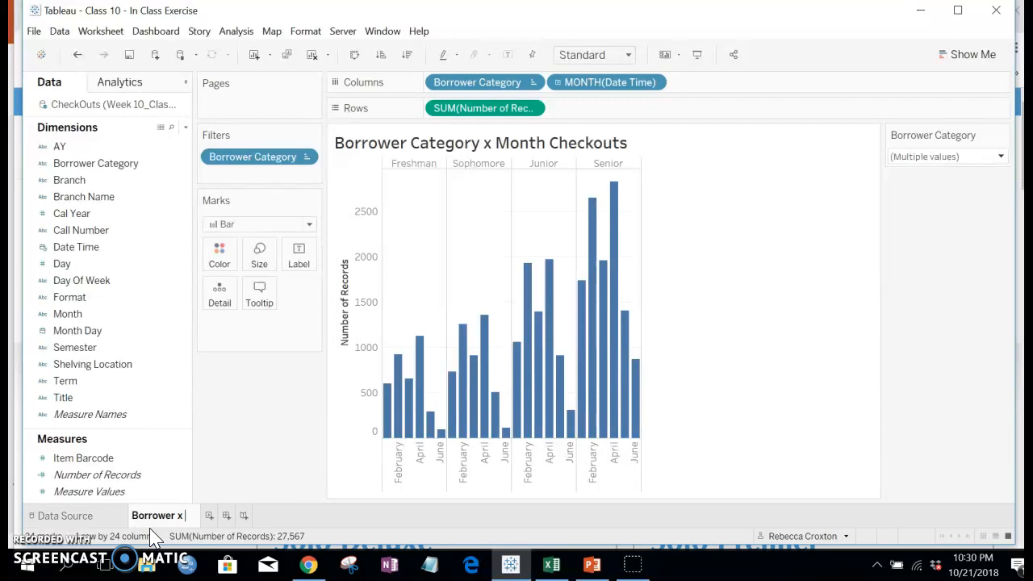
text( Month)
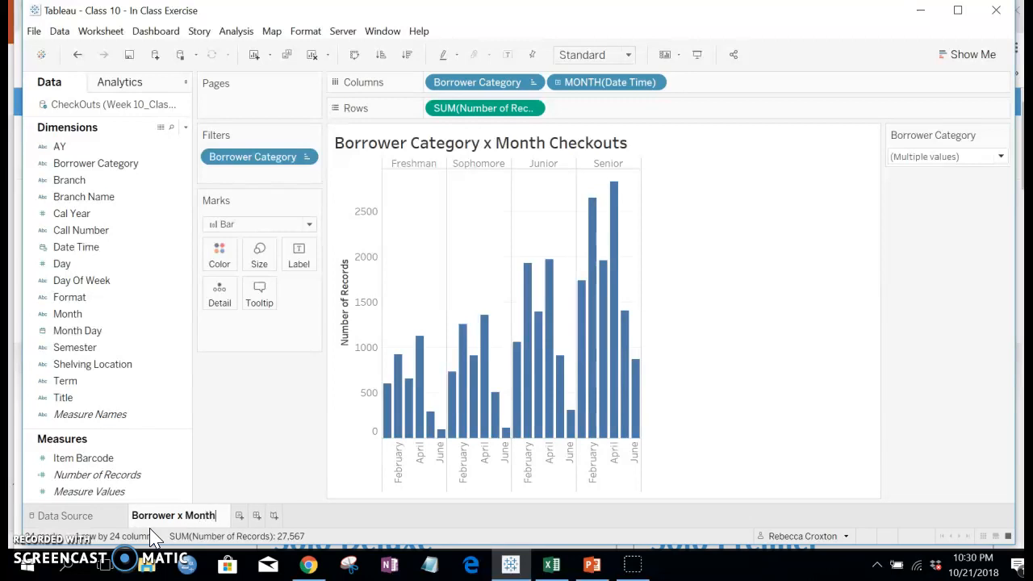
click(265, 456)
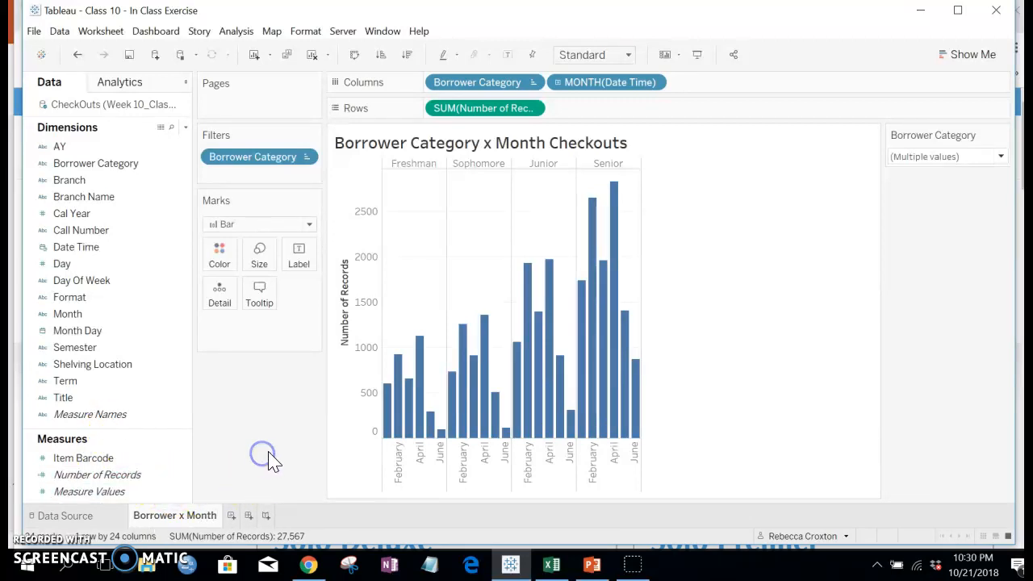
Add a new worksheet and convert Item Barcode from a measure to a dimension.
click(231, 516)
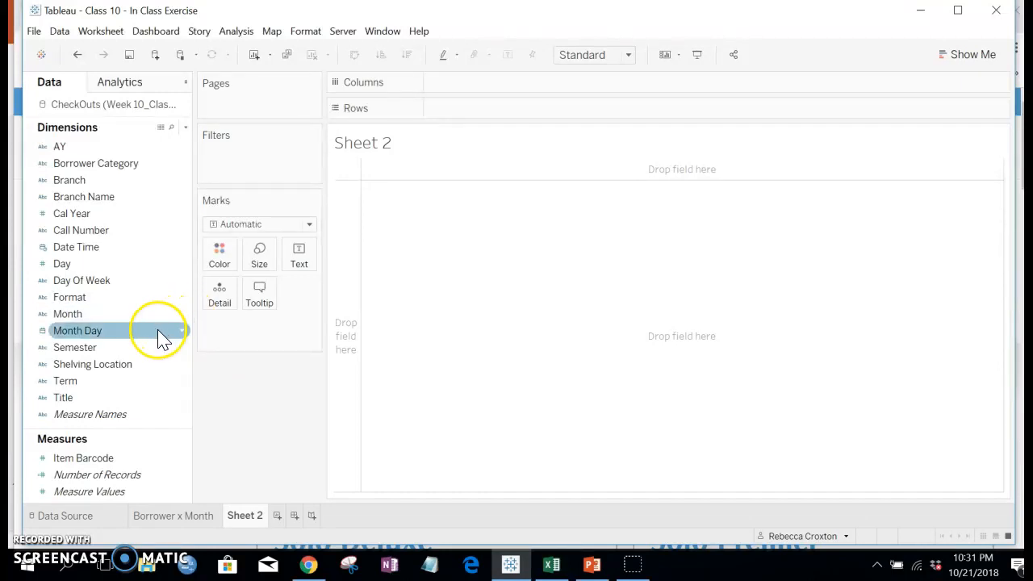
click(81, 247)
drag(80, 458, 76, 400)
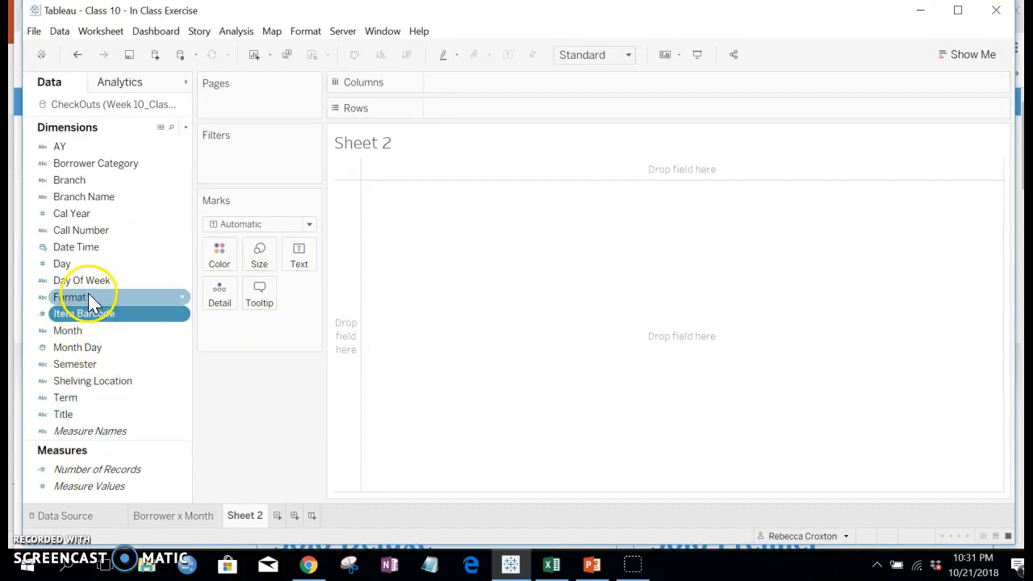
Build a bar chart with Format in the columns and Number of Records in the rows.
drag(91, 305, 463, 82)
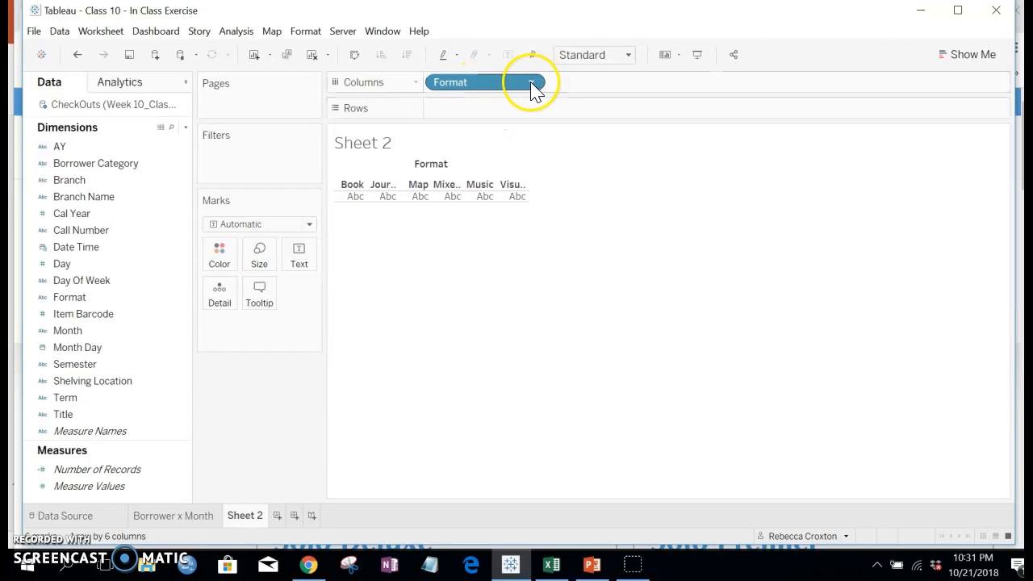
click(111, 468)
mouse_move(115, 475)
mouse_down()
mouse_move(334, 327)
mouse_move(490, 87)
mouse_move(487, 105)
mouse_up()
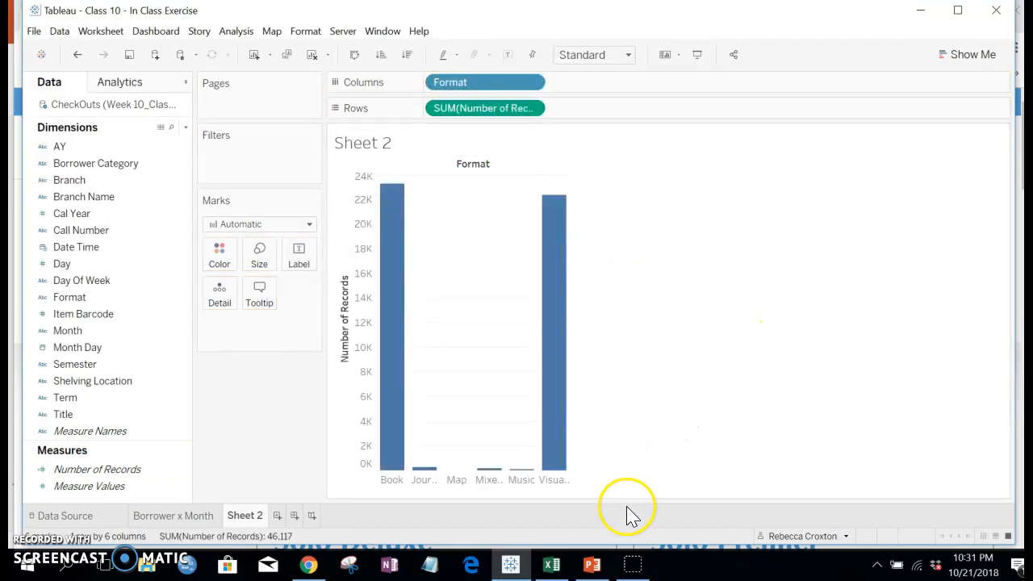
Widen the bar chart's columns to give the format names along the horizontal axis more room.
mouse_move(563, 270)
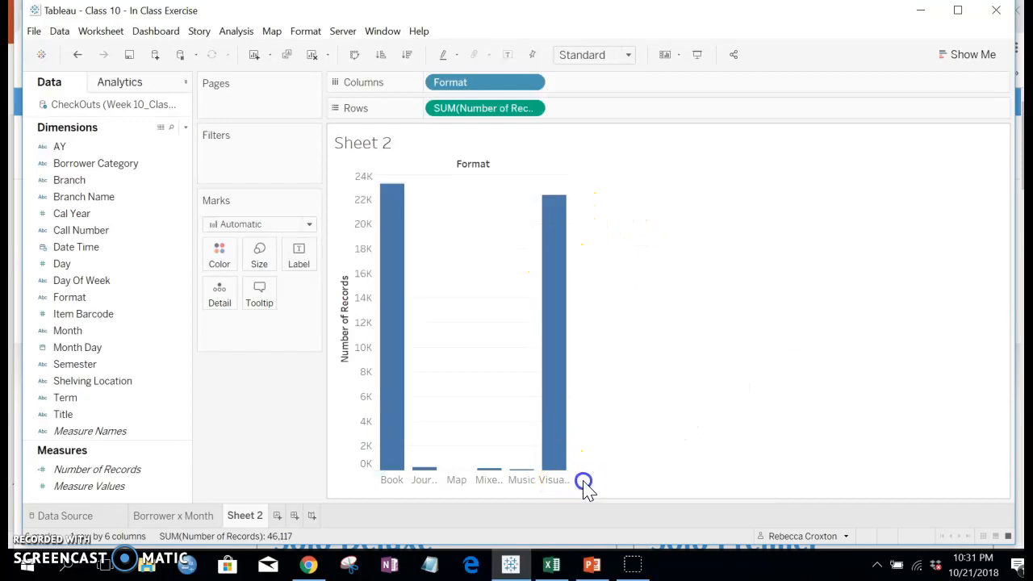
drag(568, 483, 645, 474)
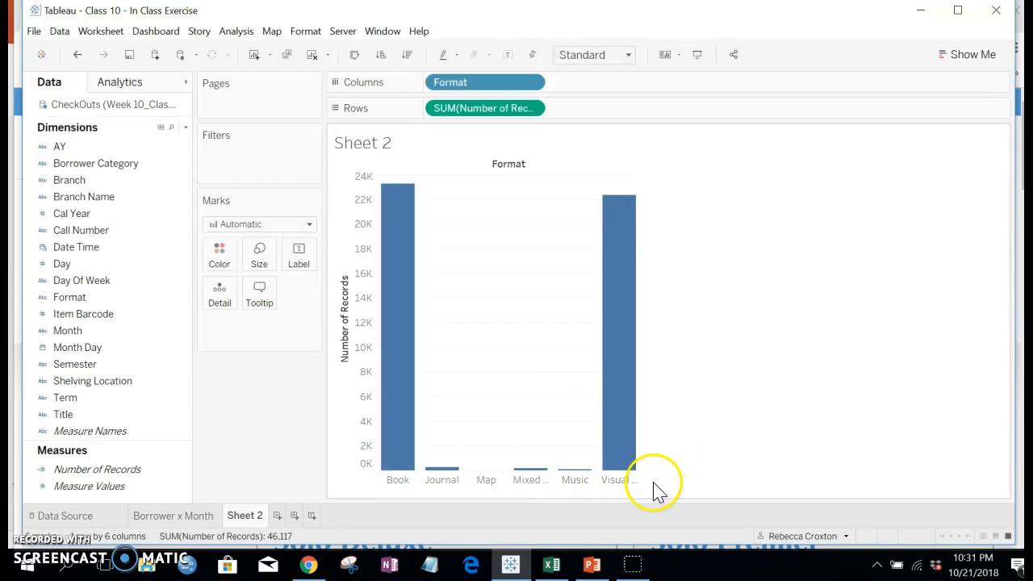
drag(641, 479, 702, 477)
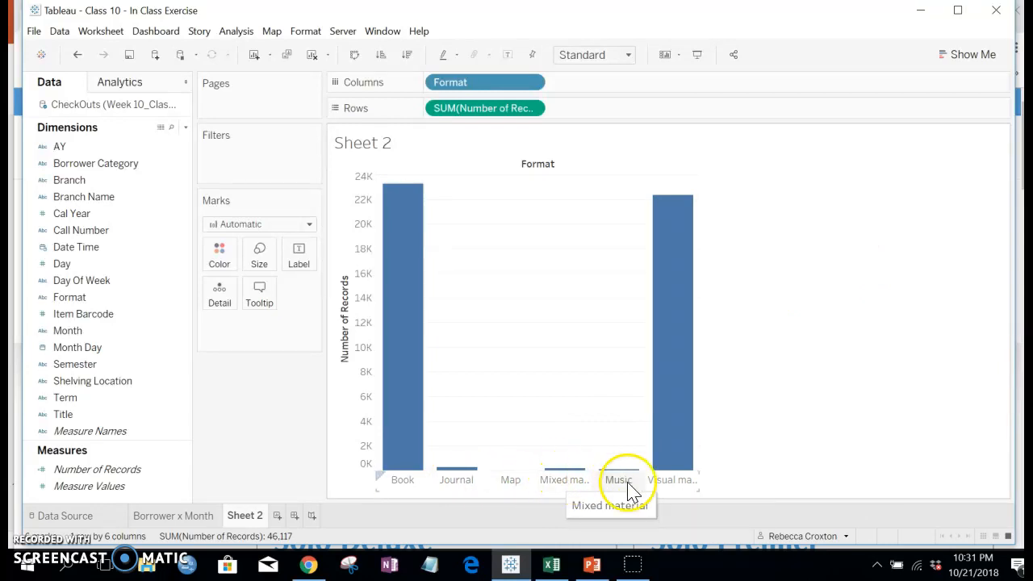
Show a filter for Format and set its display to Multiple Values (dropdown).
mouse_move(470, 478)
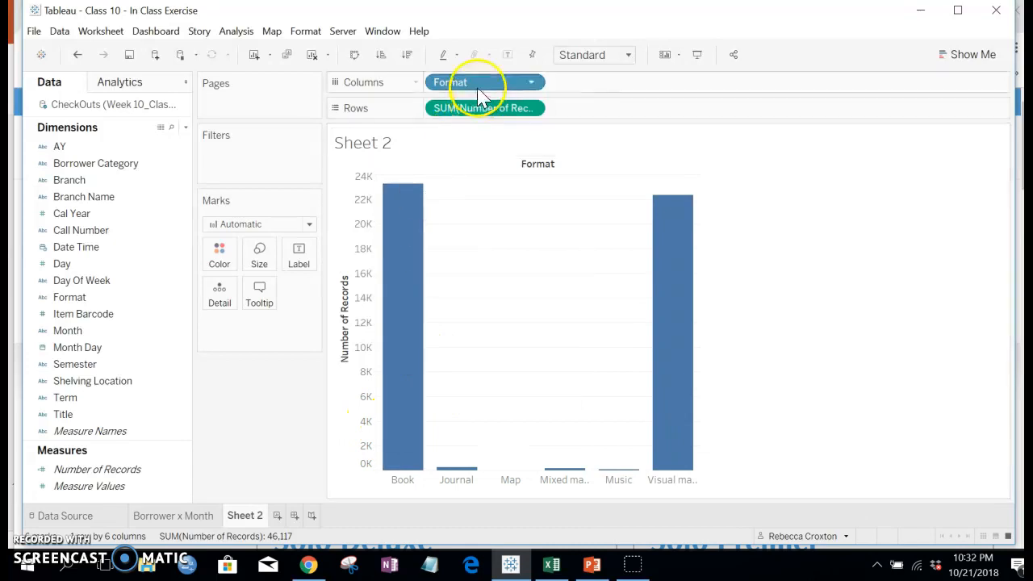
click(532, 84)
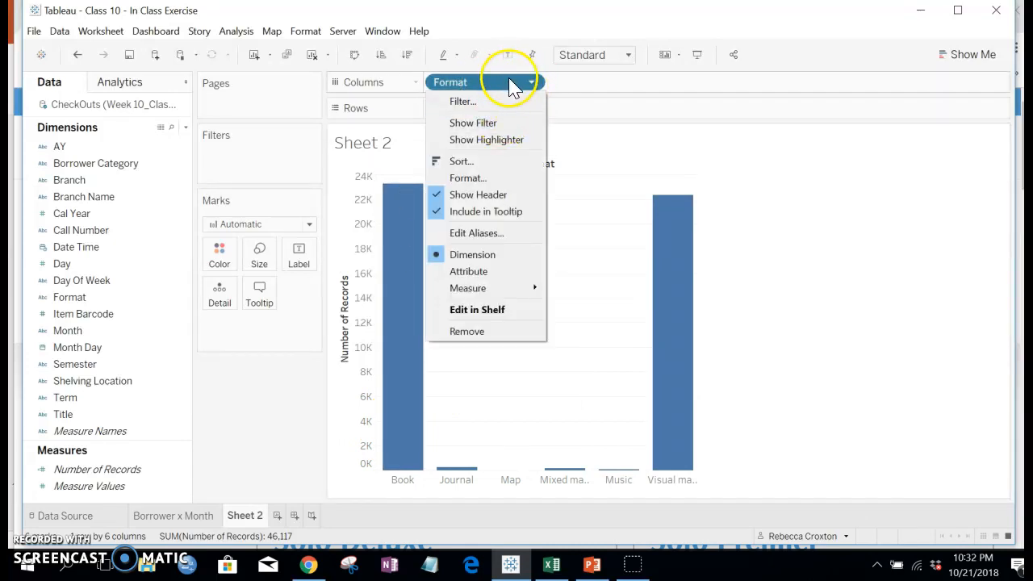
click(489, 125)
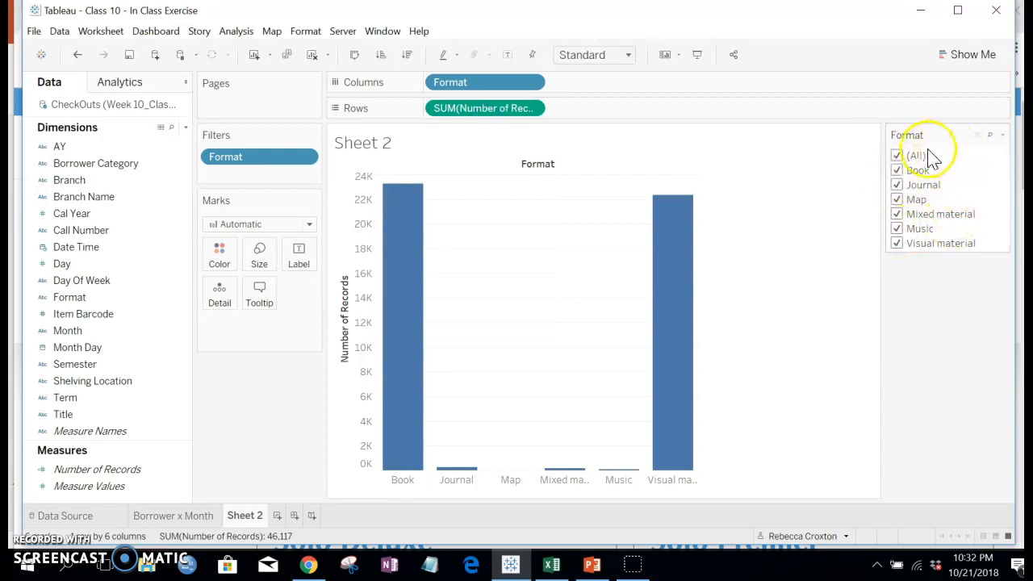
click(1002, 135)
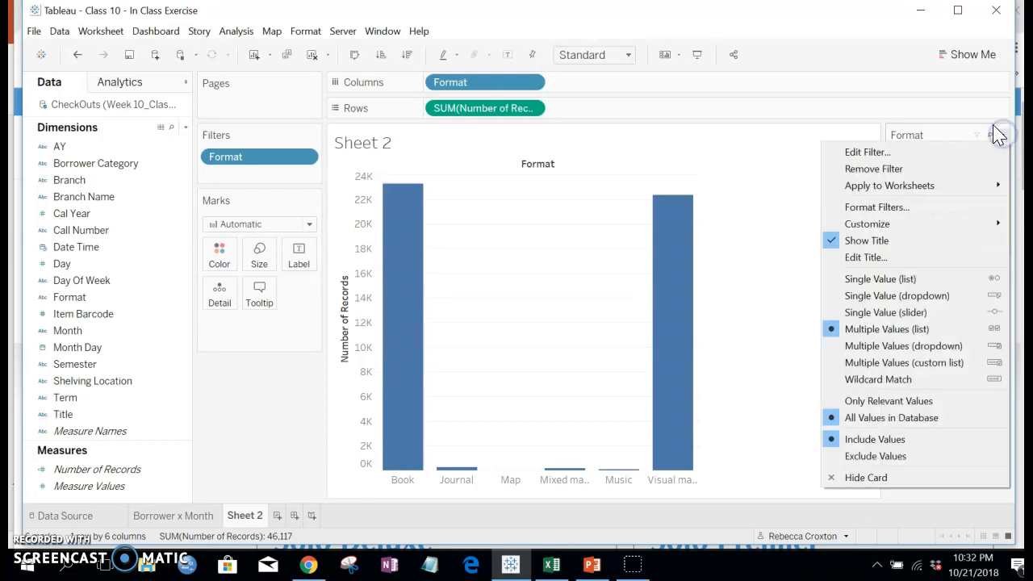
click(906, 346)
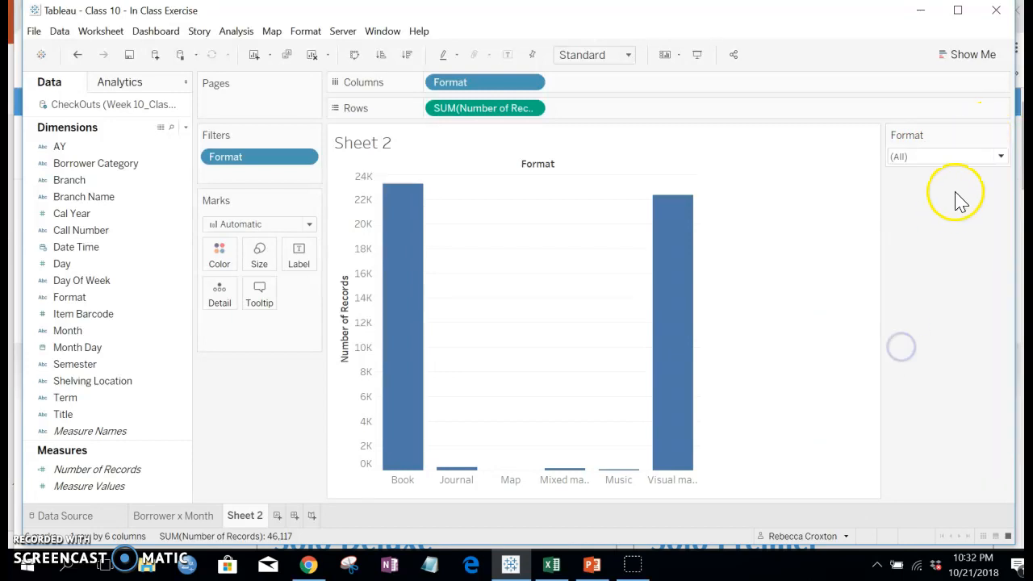
Filter Format to include only Book and Visual material.
click(1000, 158)
click(899, 189)
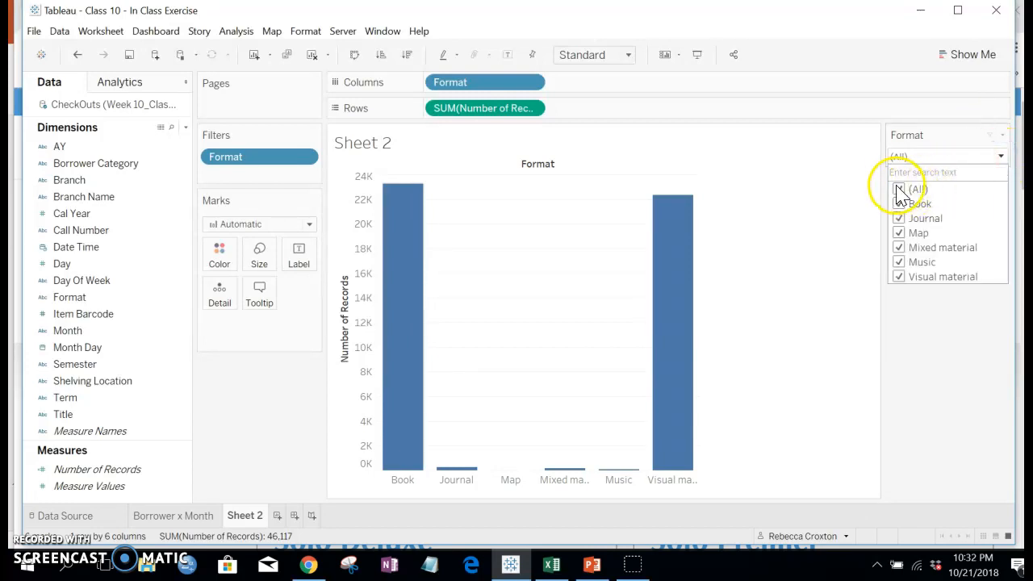
click(899, 204)
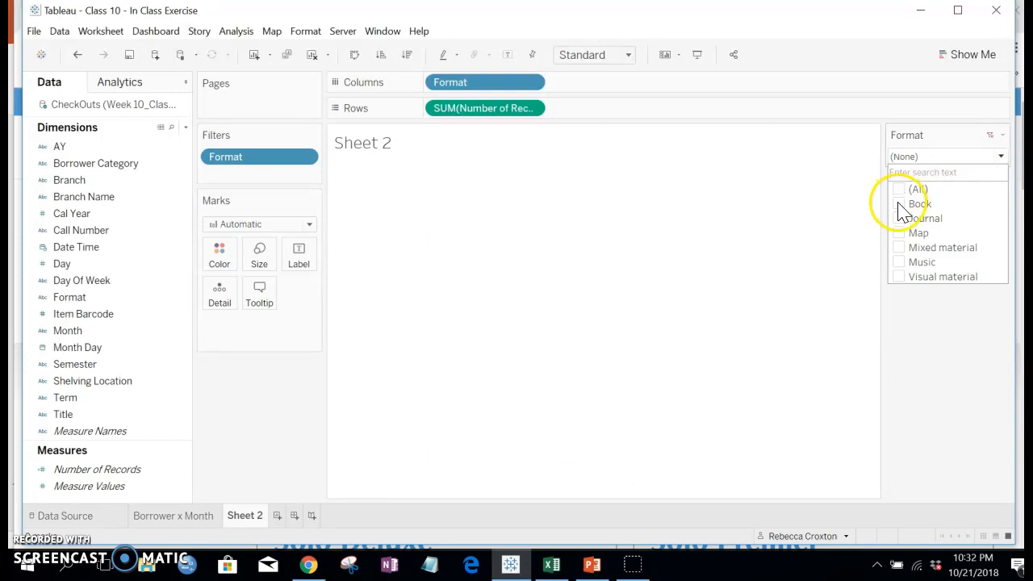
click(899, 276)
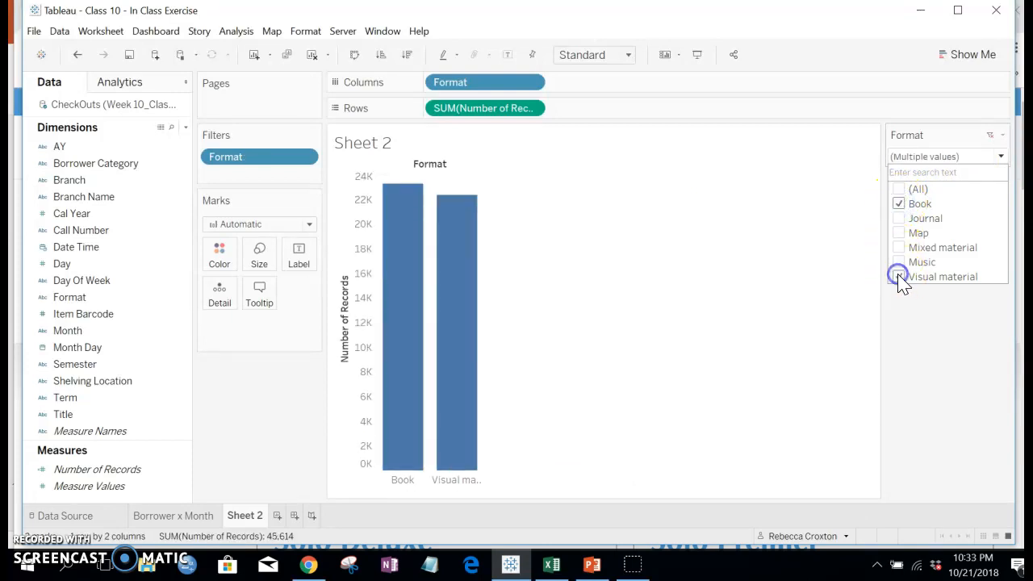
click(898, 323)
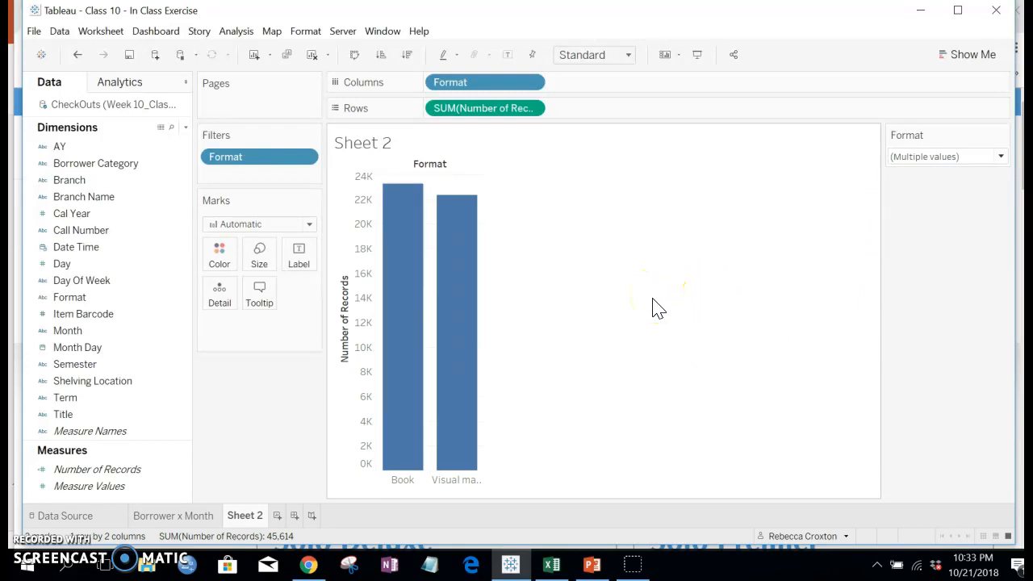
Add Borrower Category to the columns after Format.
click(110, 175)
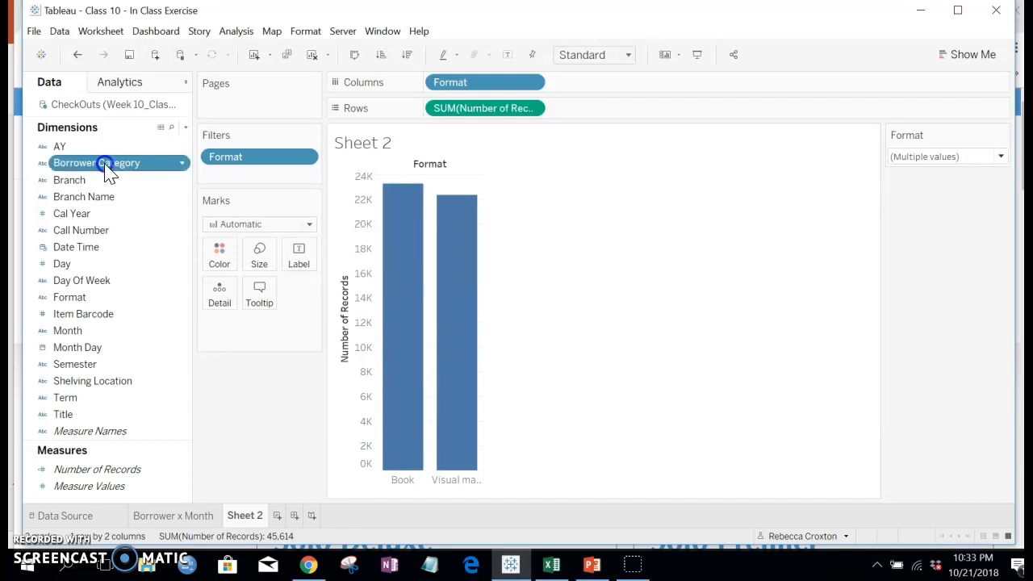
drag(105, 167, 602, 86)
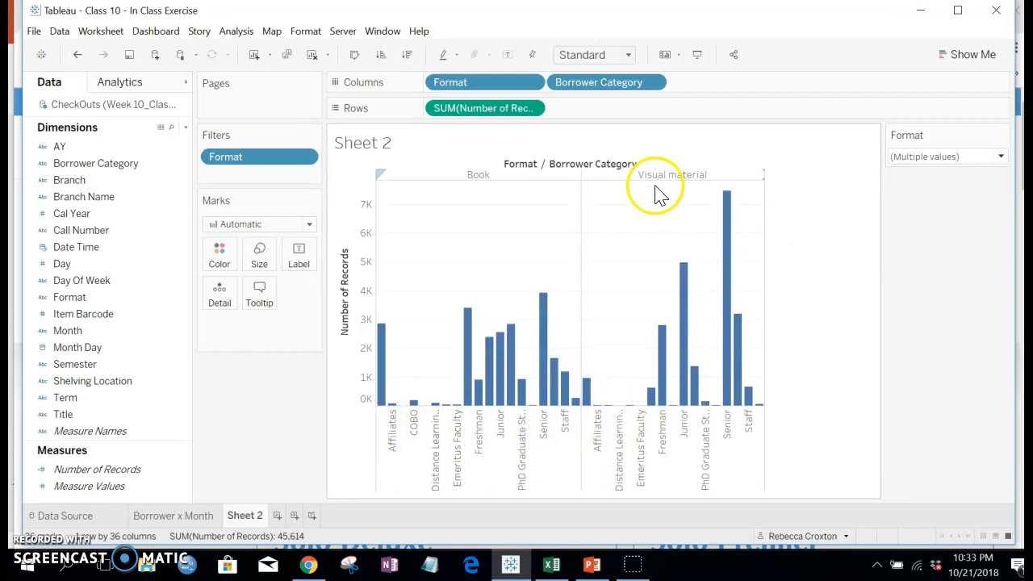
Show a filter for Borrower Category and set its display to Multiple Values (dropdown).
click(653, 83)
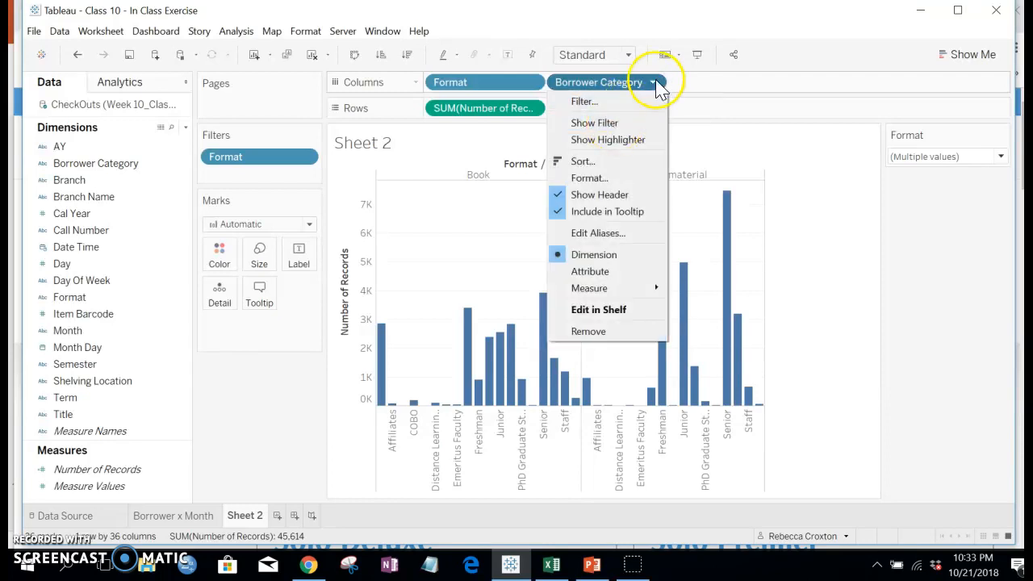
click(611, 124)
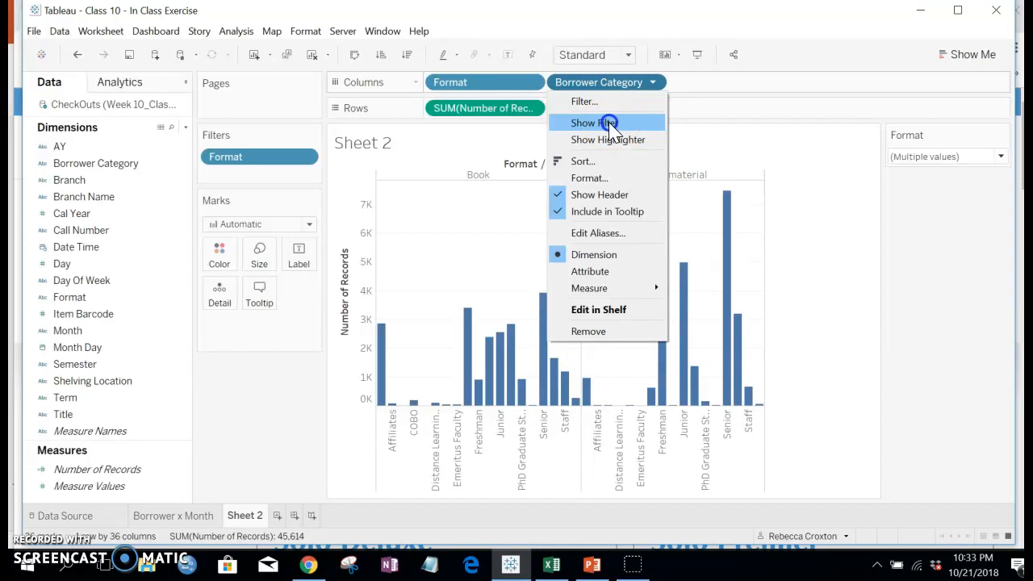
click(899, 155)
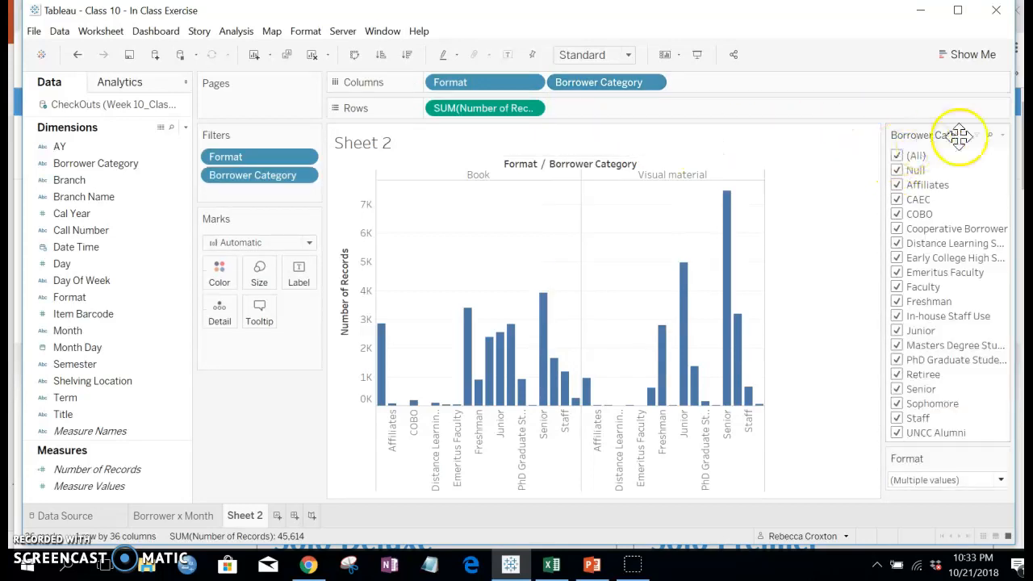
click(1004, 137)
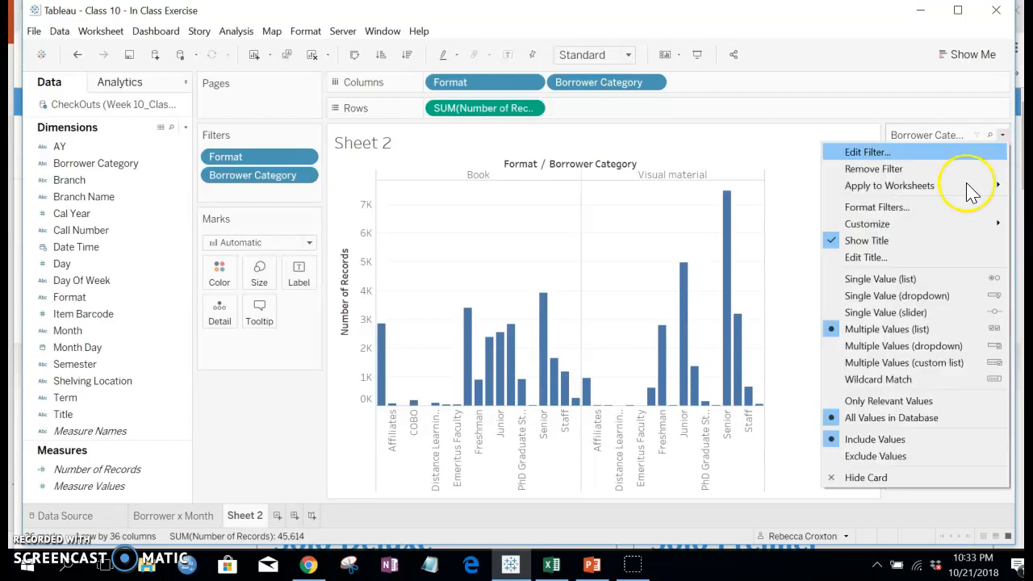
click(908, 347)
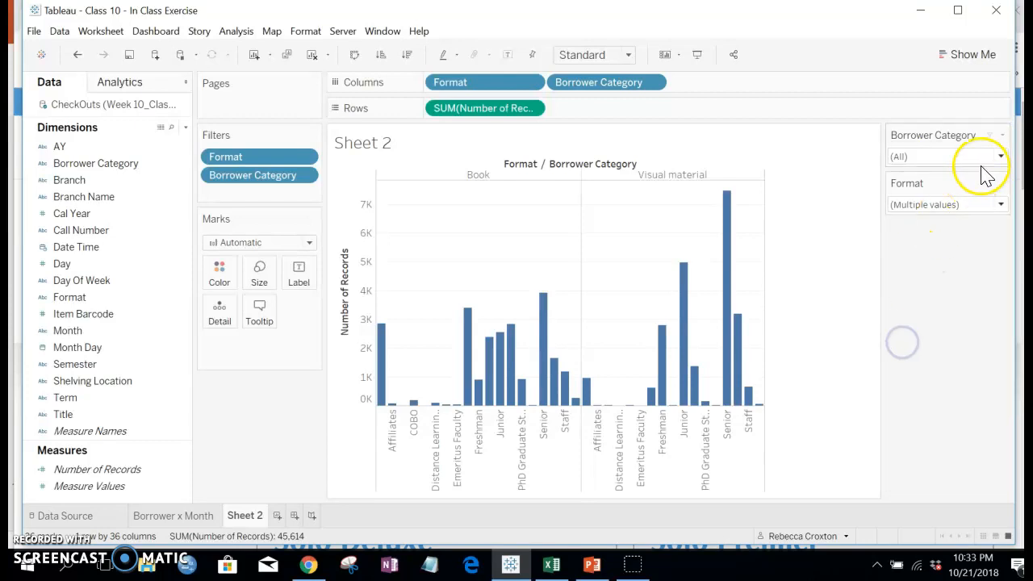
Filter Borrower Category to include only Freshman, Sophomore, Junior and Senior.
click(1000, 157)
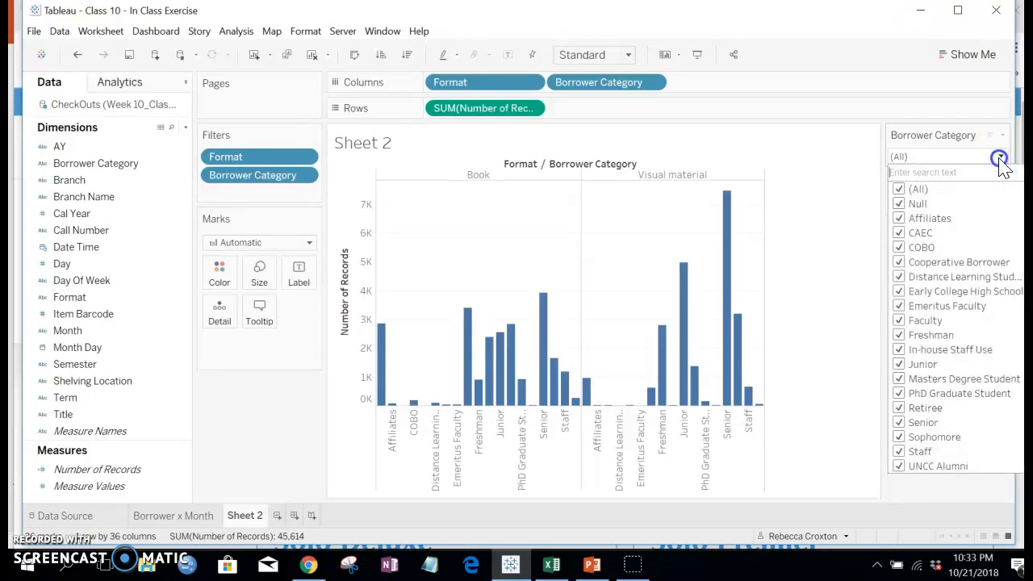
click(901, 190)
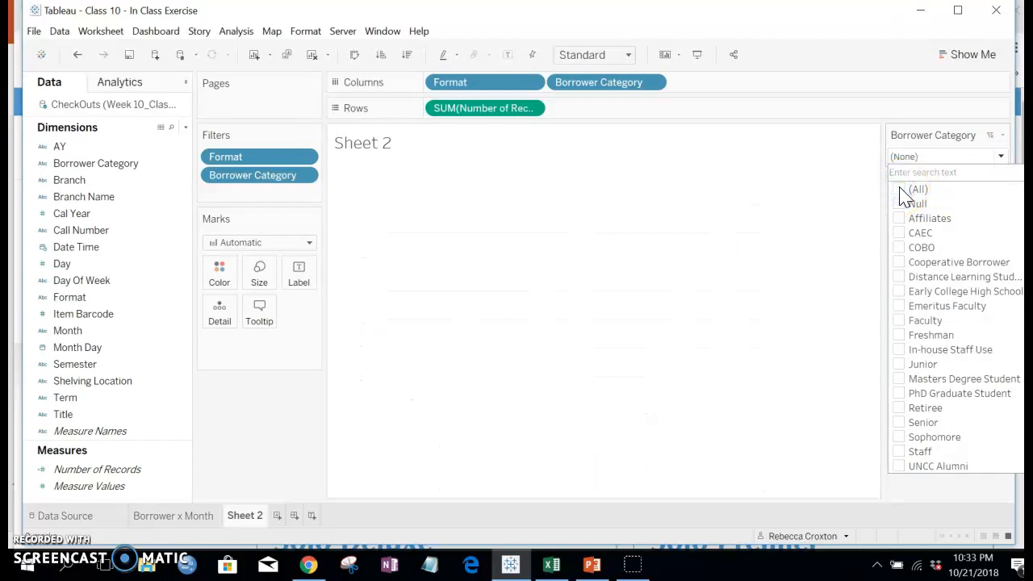
click(899, 336)
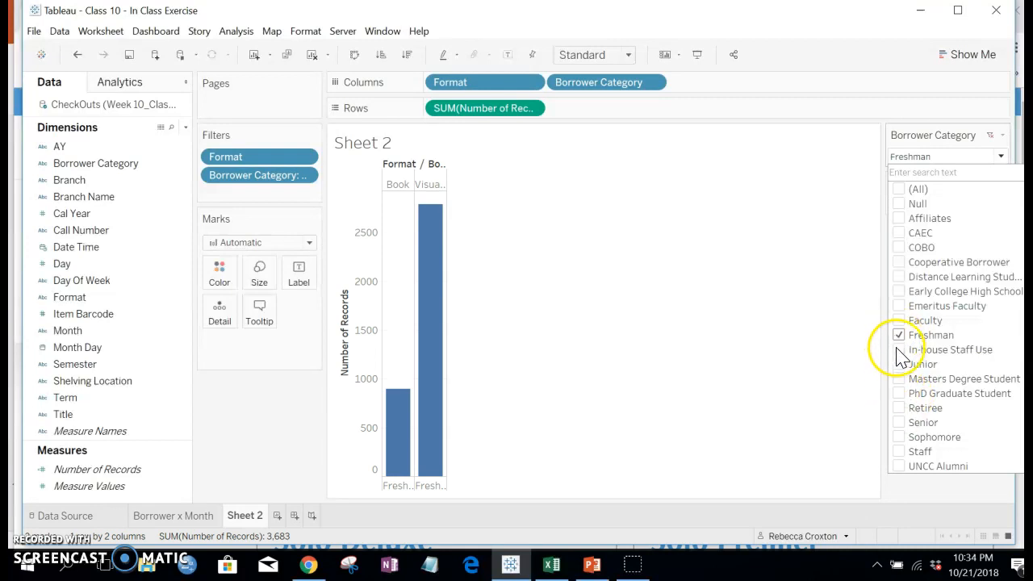
click(898, 437)
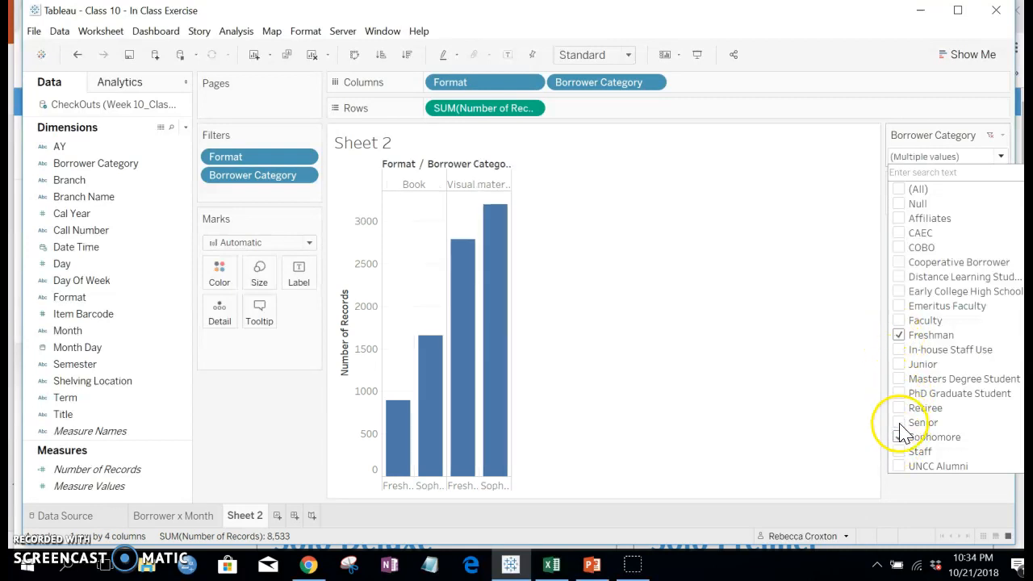
click(898, 364)
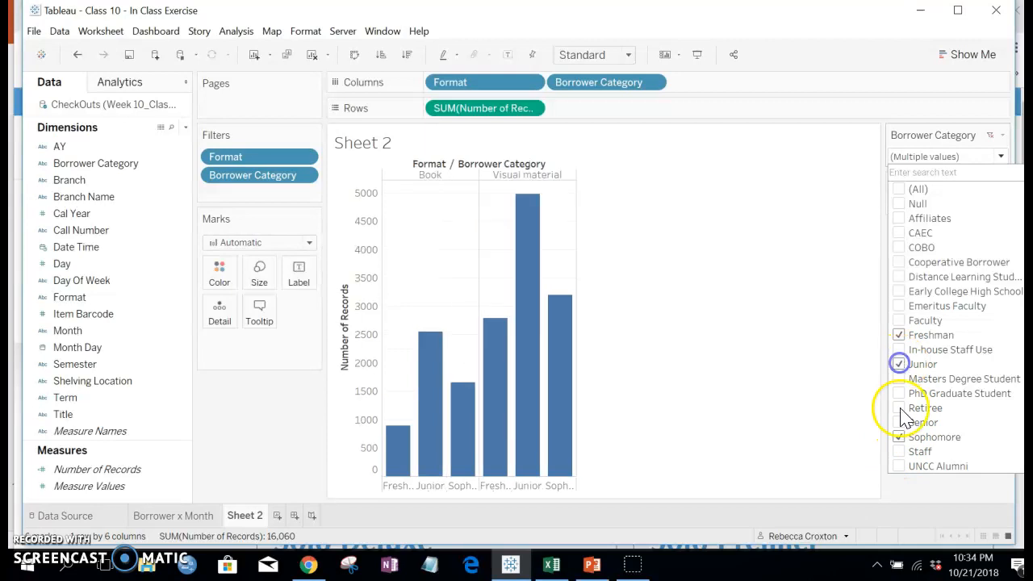
click(899, 422)
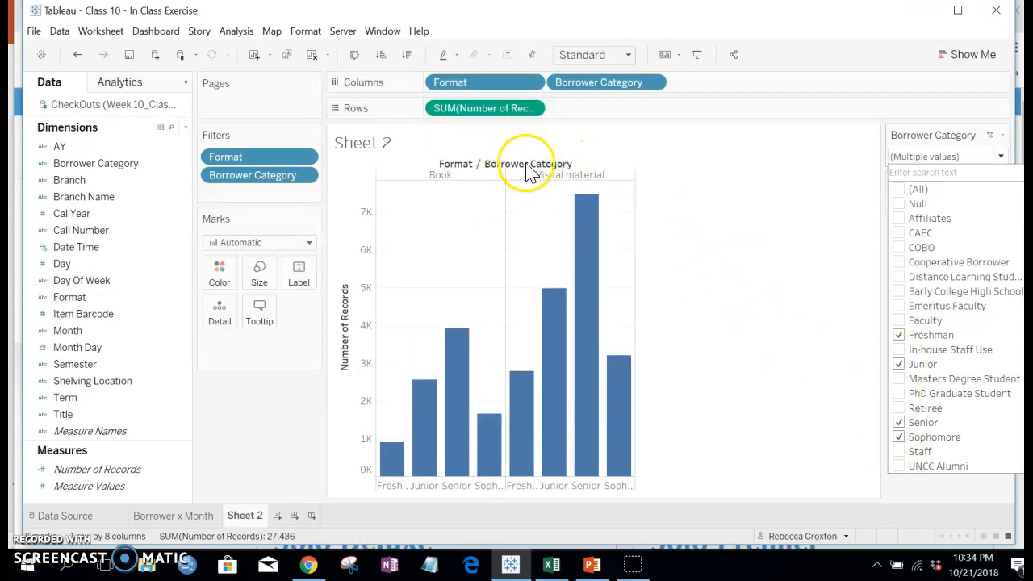
click(751, 192)
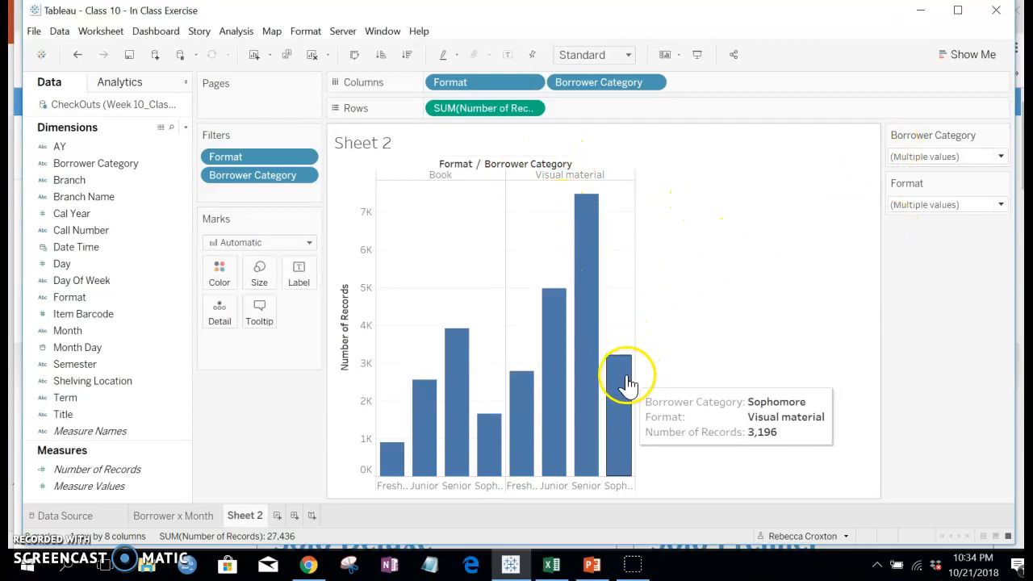
Swap the rows and columns so the chart uses horizontal bars.
mouse_move(605, 230)
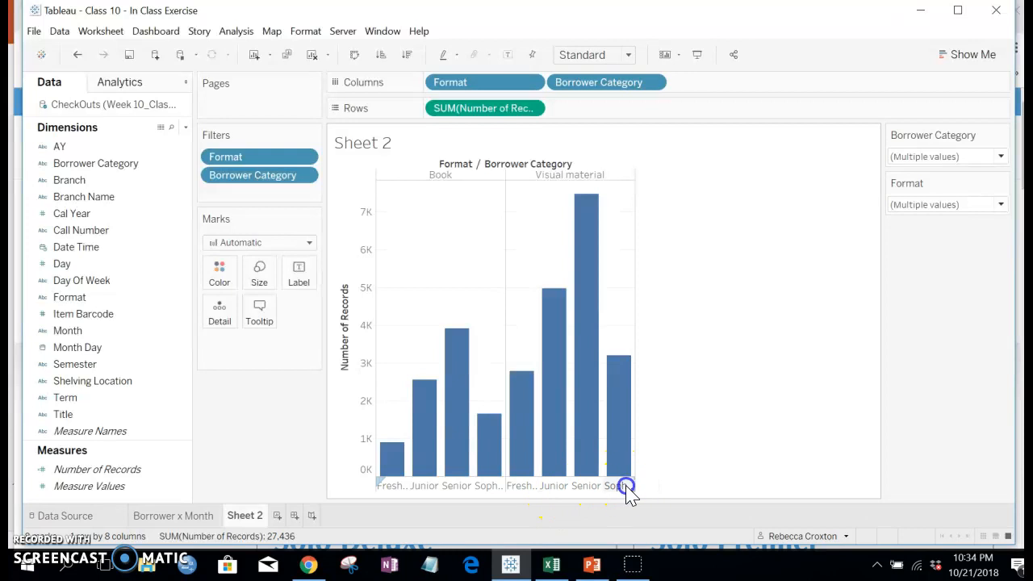
click(536, 488)
click(691, 431)
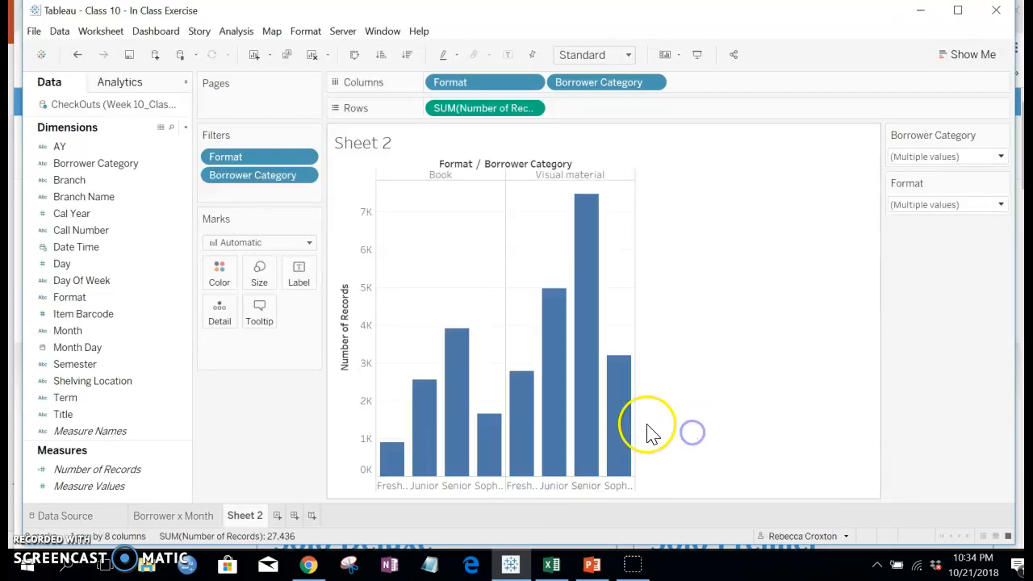
click(355, 57)
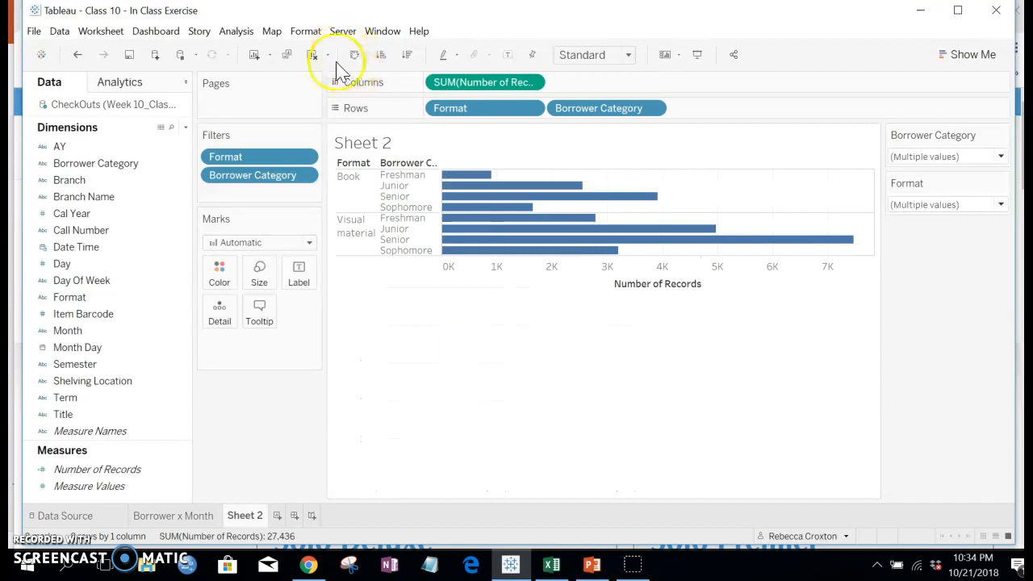
Reorder the borrower categories as Freshman, Sophomore, Junior, Senior and make the chart's rows taller.
click(413, 201)
drag(415, 185, 415, 185)
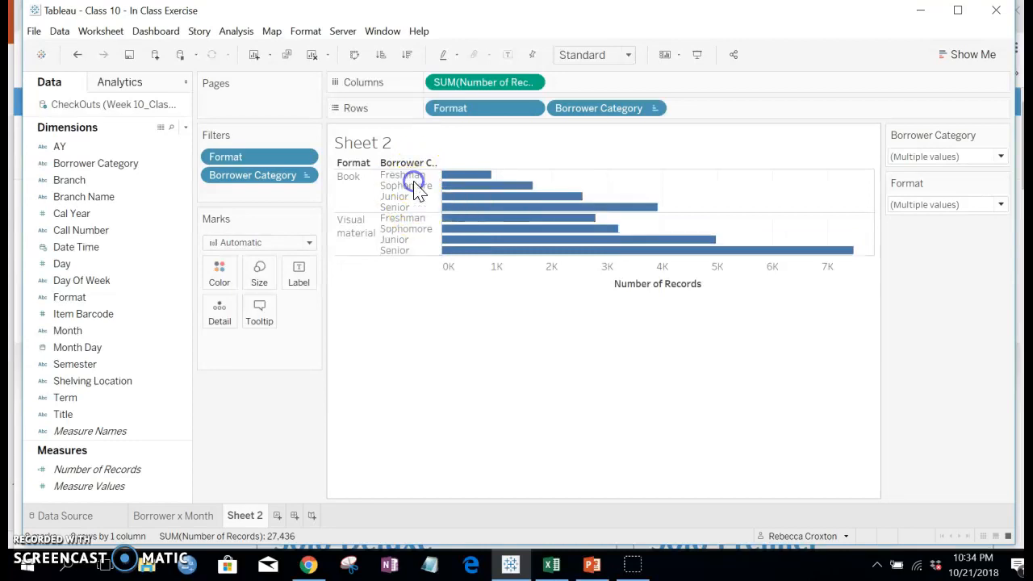
click(411, 295)
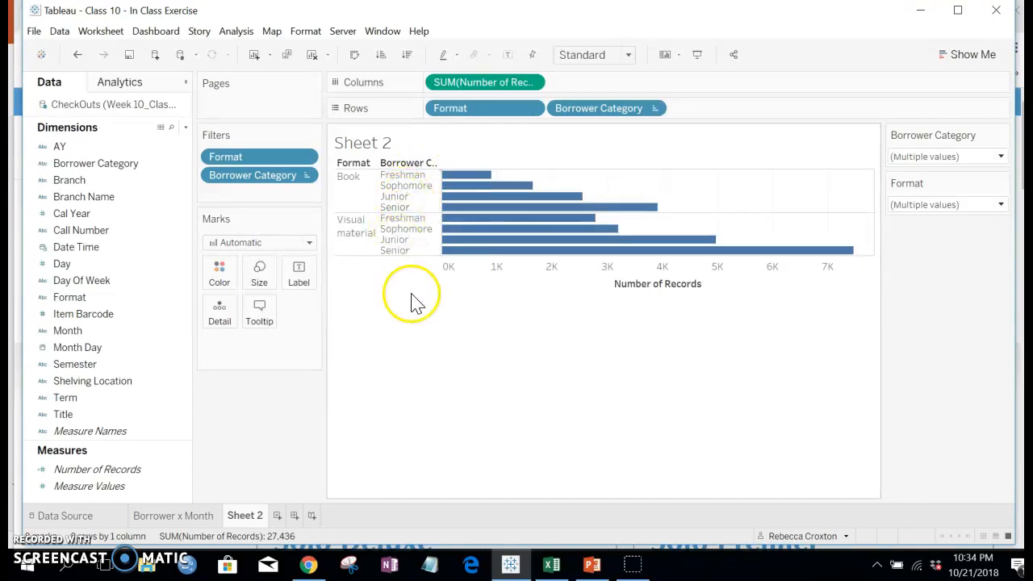
click(362, 256)
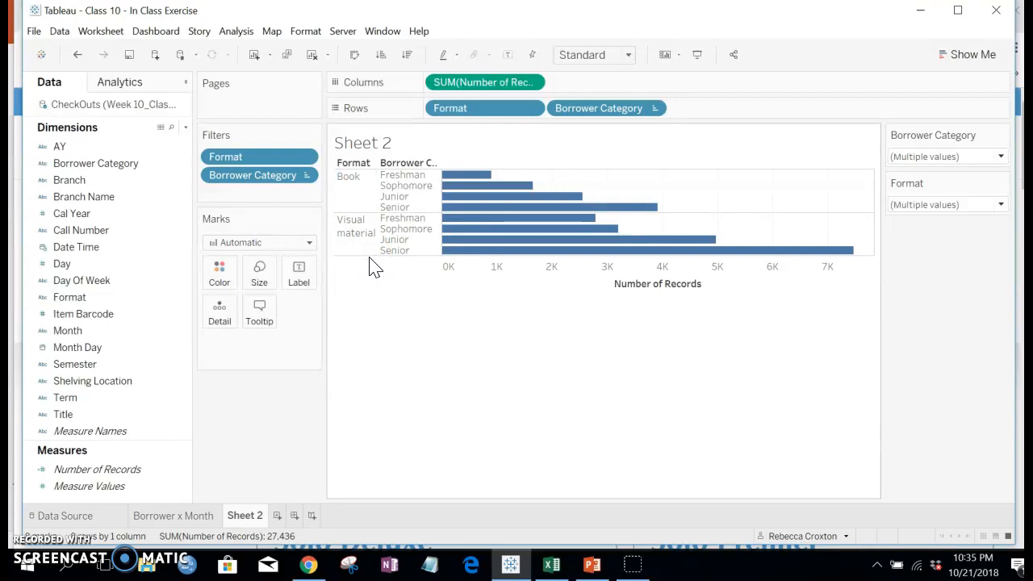
drag(368, 256, 356, 298)
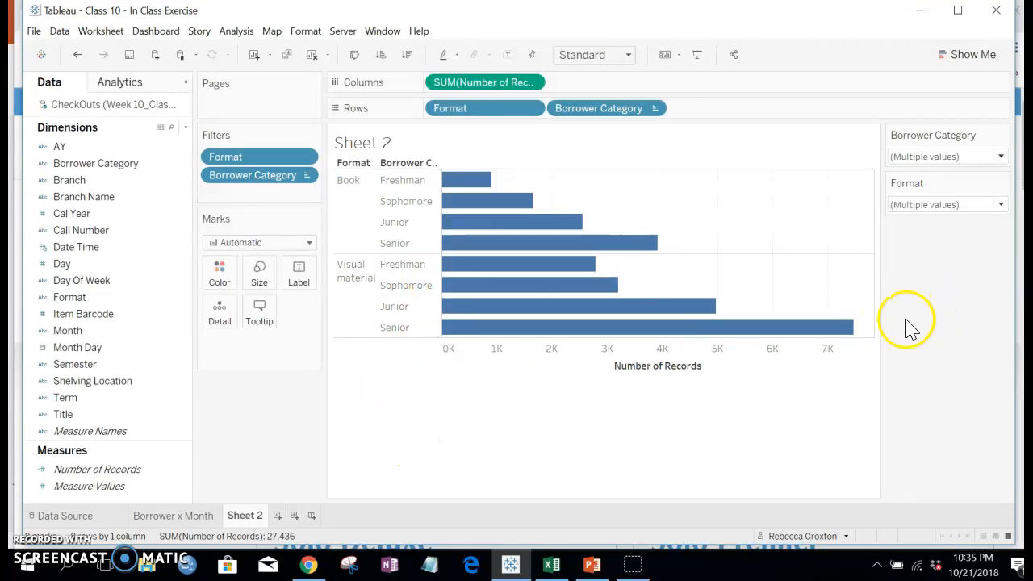
Show mark labels on all the bars.
click(299, 279)
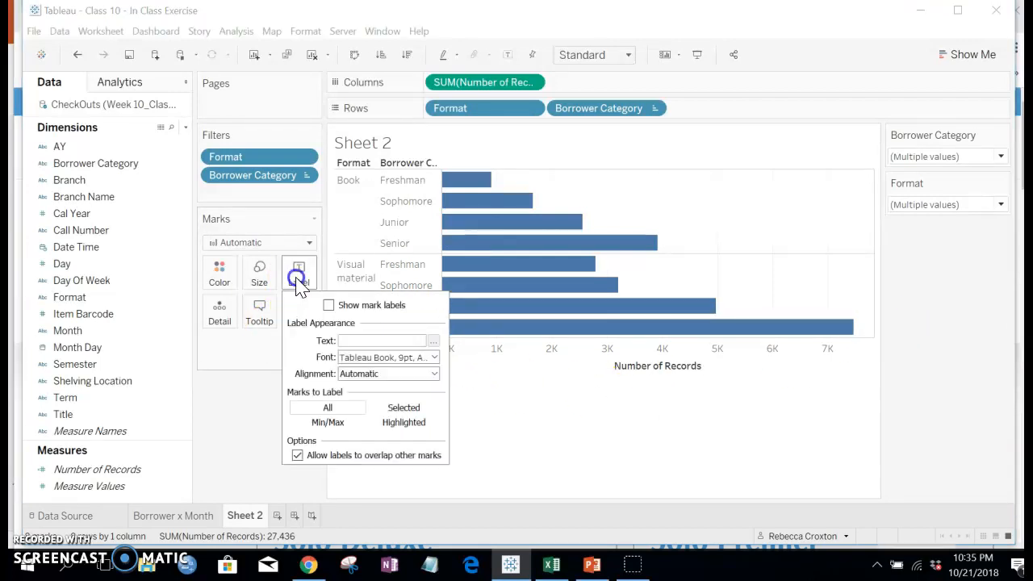
click(331, 308)
click(549, 489)
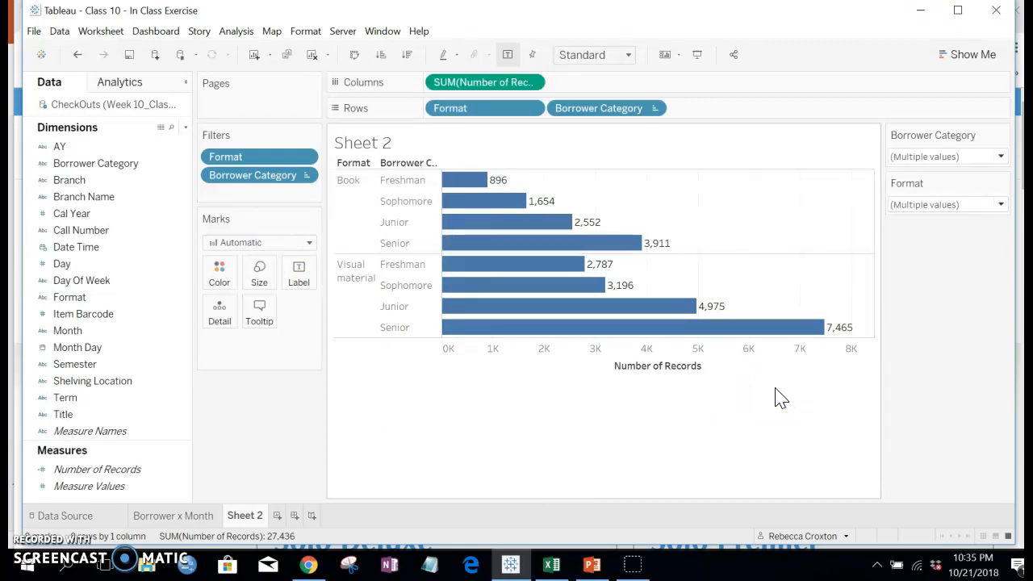
Place Borrower Category ahead of Format in the rows and increase the height of the chart's rows.
drag(489, 111, 730, 108)
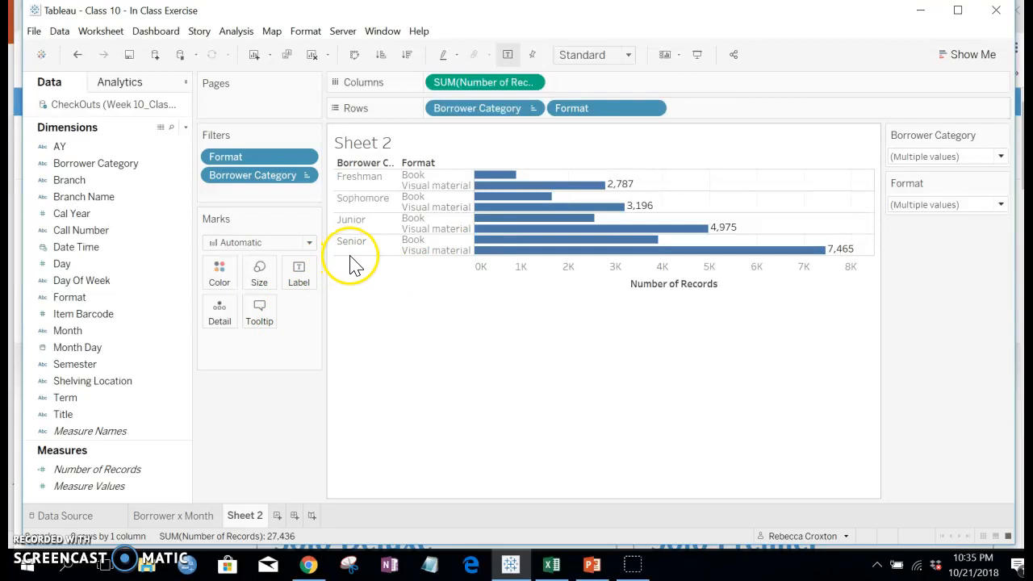
drag(387, 255, 382, 279)
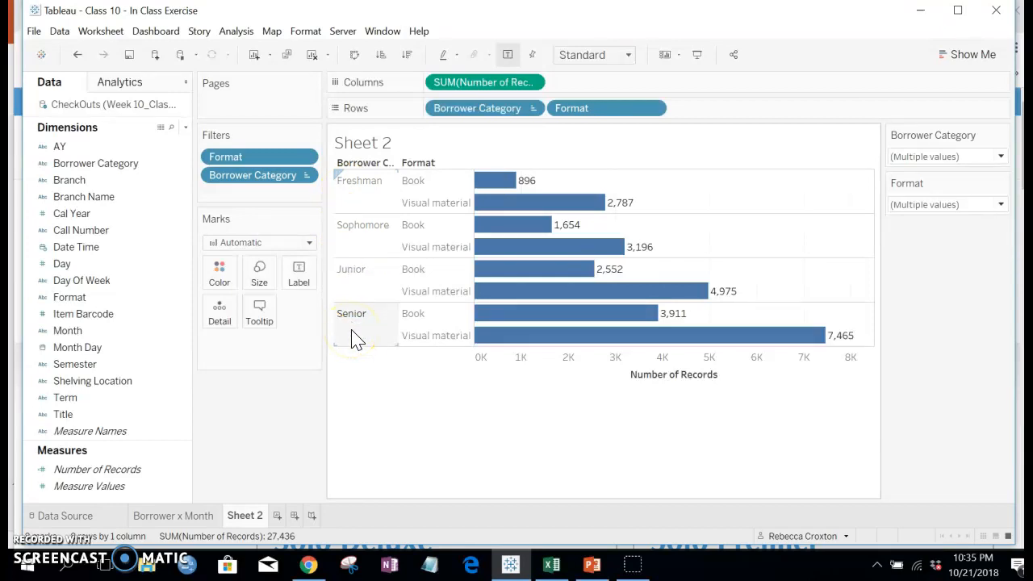
Add Faculty to the values included in the Borrower Category filter.
click(944, 155)
click(898, 332)
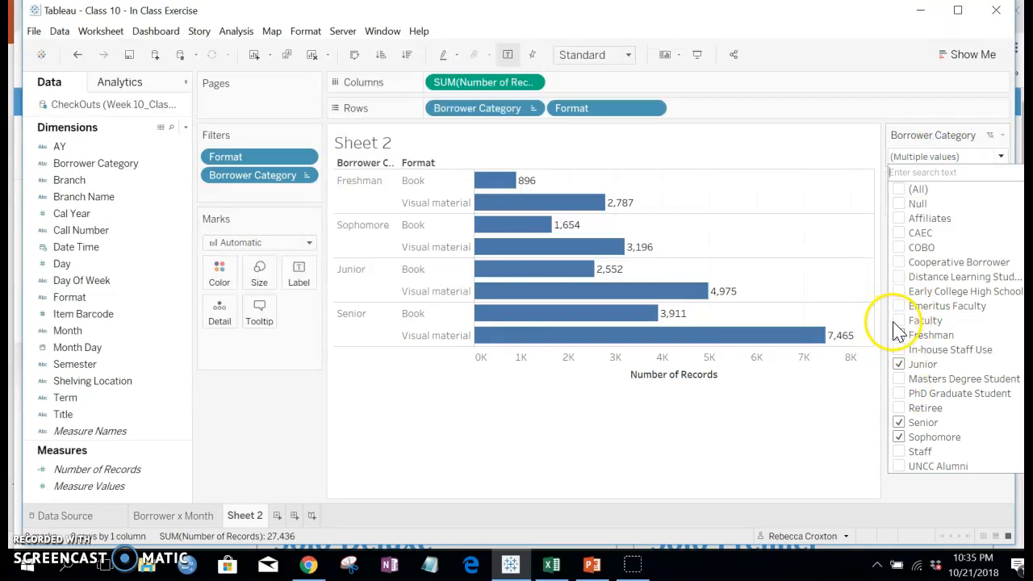
click(1000, 157)
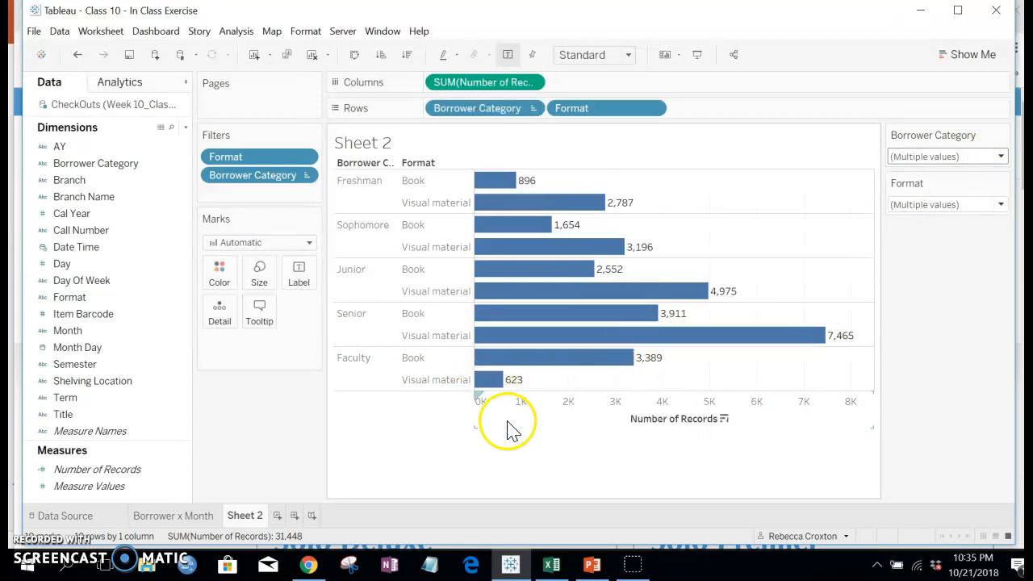
Put Format ahead of Borrower Category in the rows, and swap rows and columns for vertical bars.
mouse_move(777, 339)
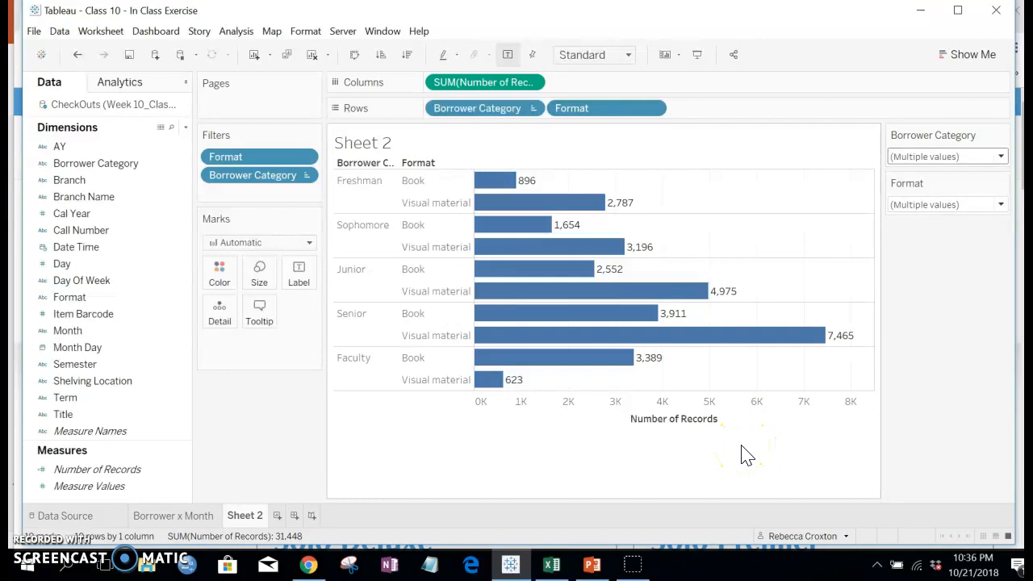
drag(479, 113, 719, 111)
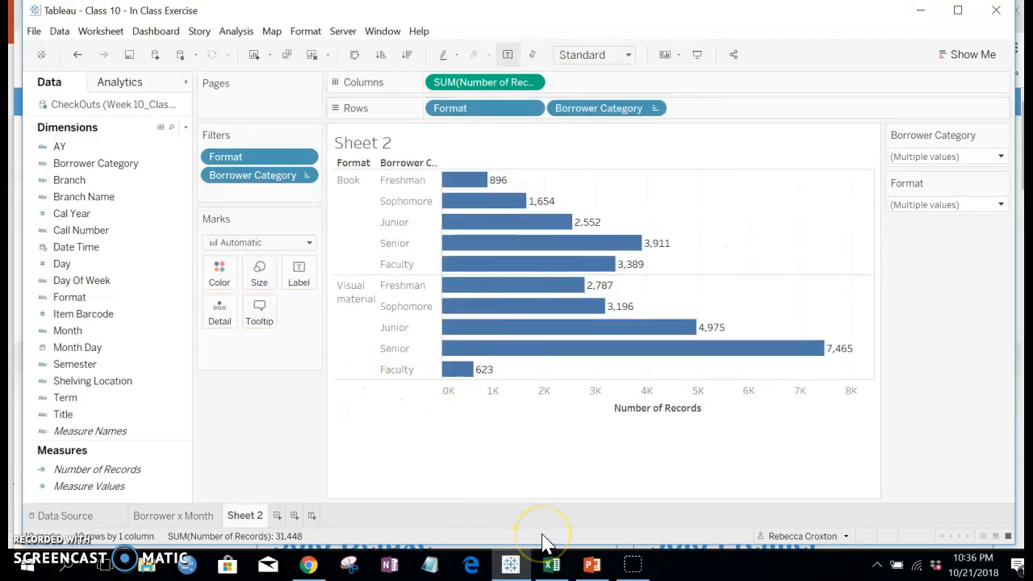
click(355, 55)
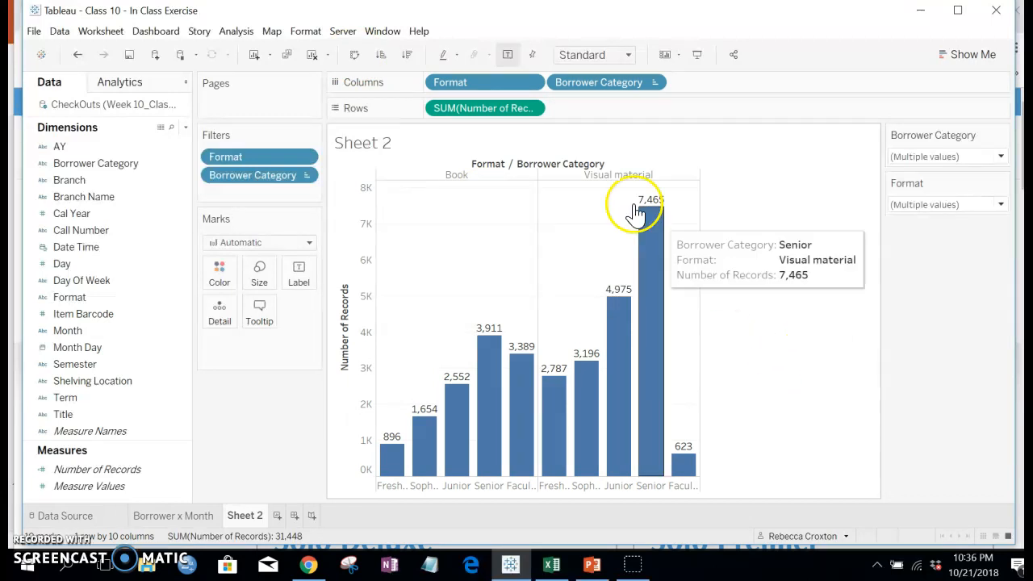
Sort Borrower Category in descending order by Number of Records.
click(411, 54)
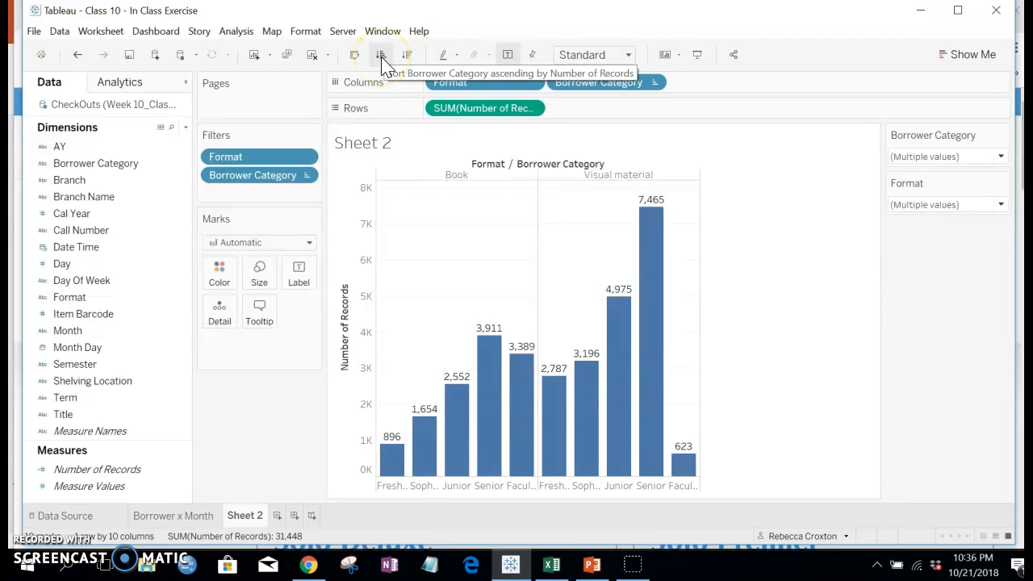
click(406, 58)
click(409, 57)
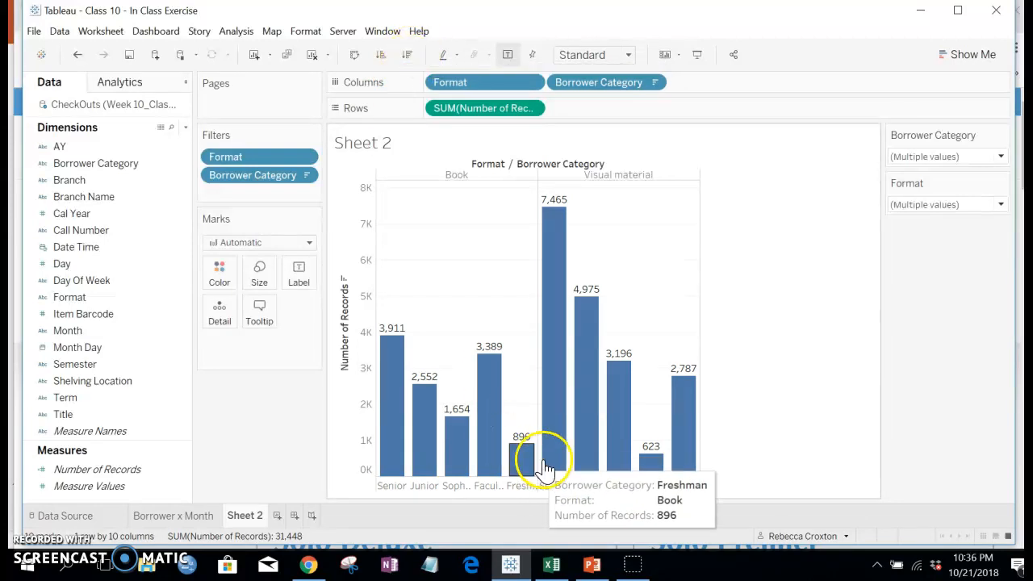
Sort Borrower Category in ascending order by Number of Records.
mouse_move(585, 470)
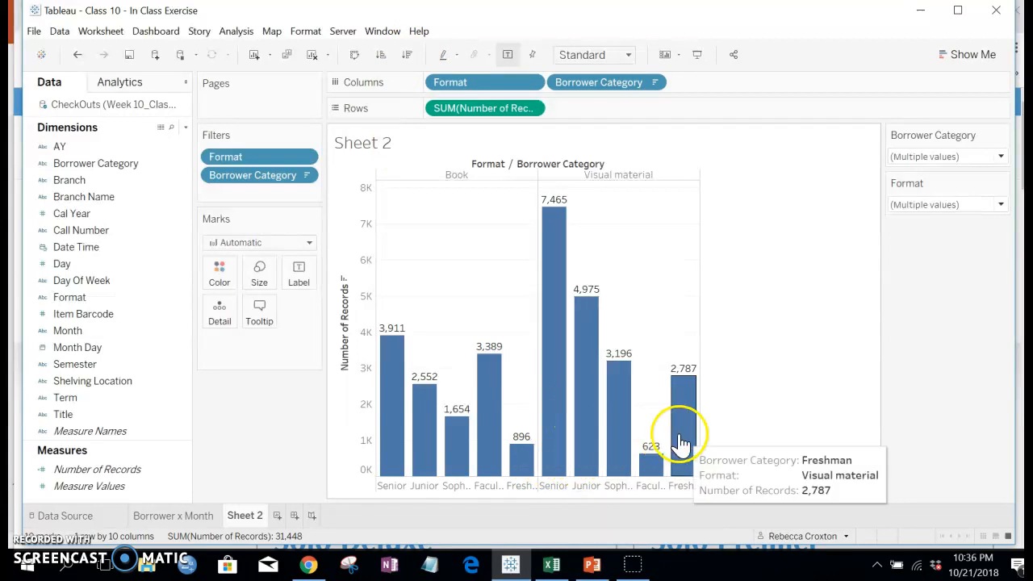
click(384, 58)
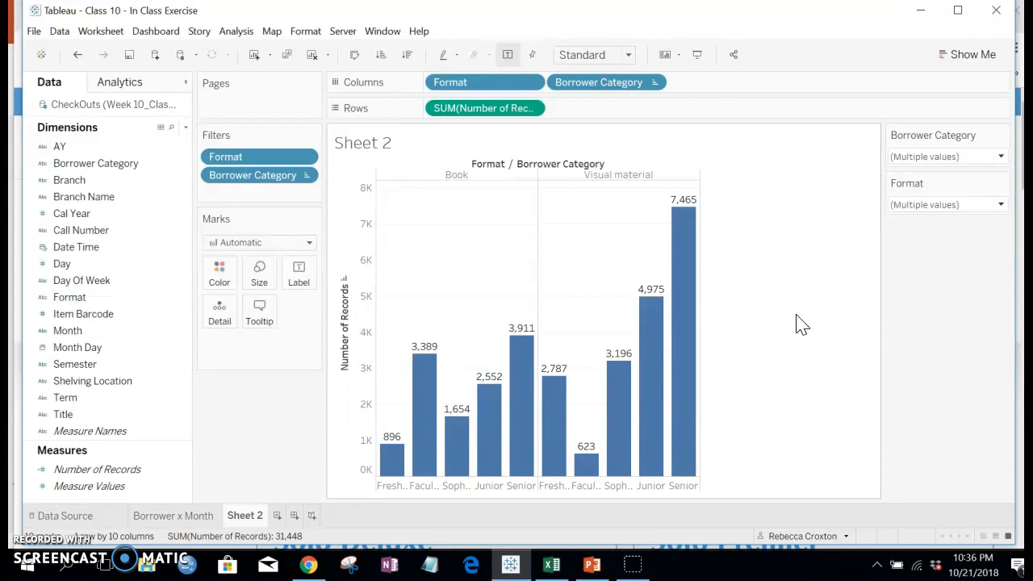
mouse_move(393, 478)
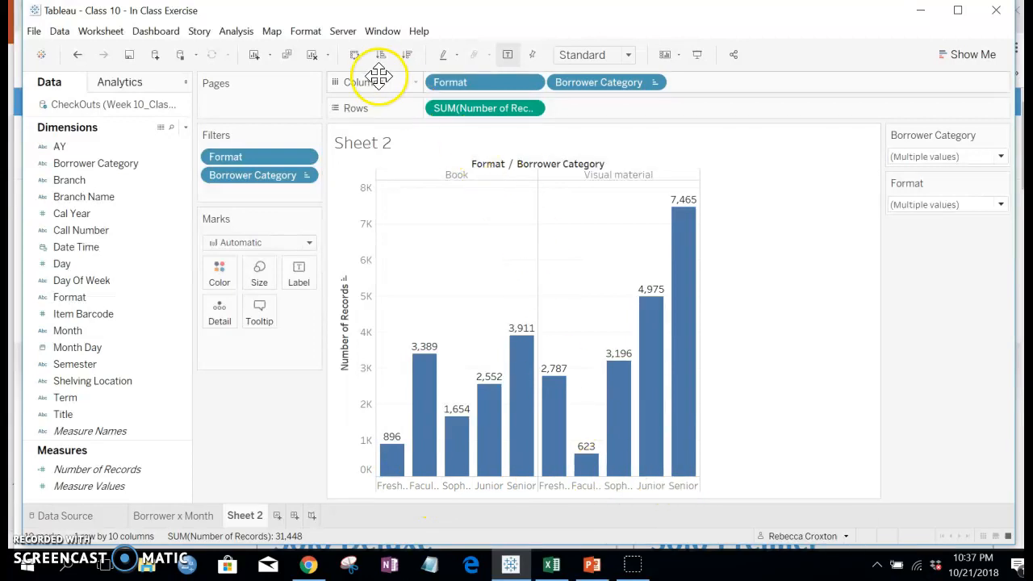
Swap rows and columns back to horizontal bars and increase the height of the chart's rows.
click(355, 55)
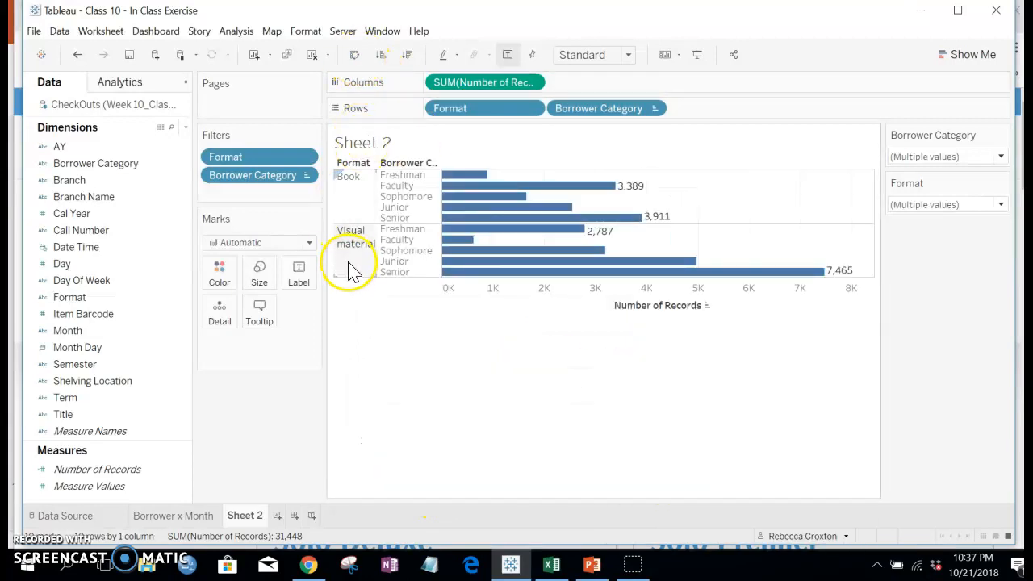
drag(344, 276, 334, 312)
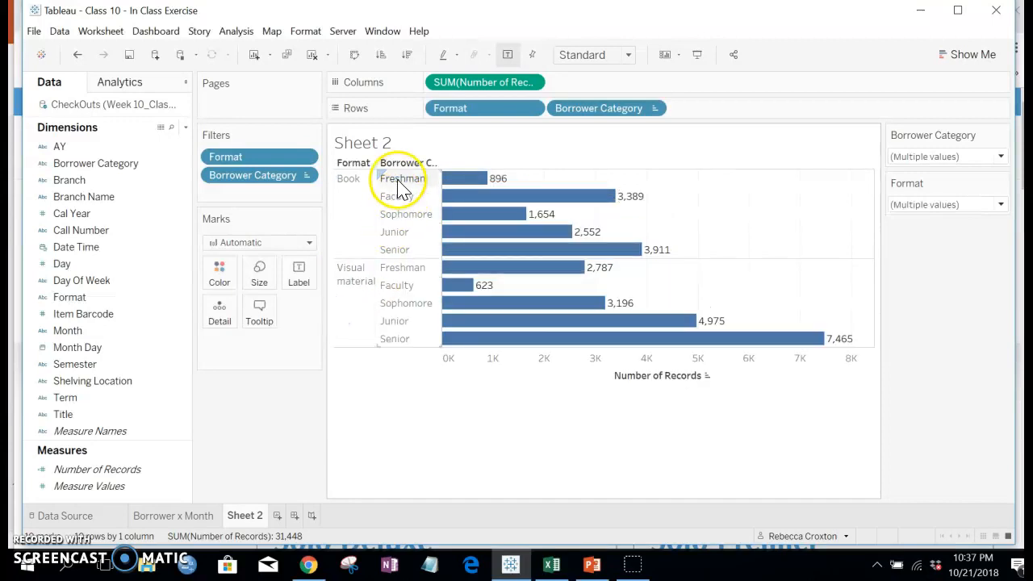
Manually reorder the borrower categories in the chart as Freshman, Sophomore, Junior, Senior, Faculty.
drag(409, 222, 413, 189)
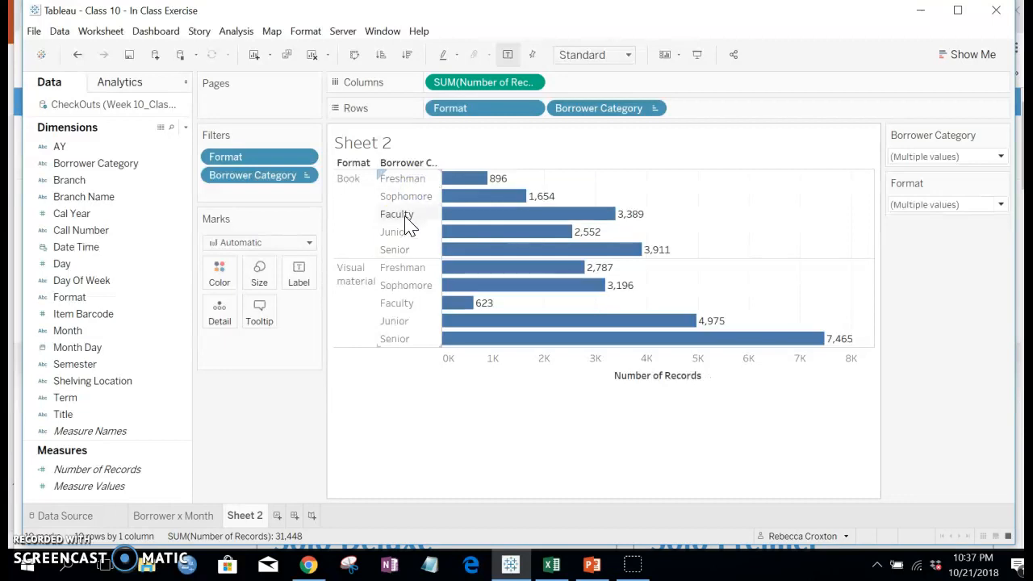
drag(396, 232, 406, 205)
drag(396, 251, 403, 224)
click(788, 197)
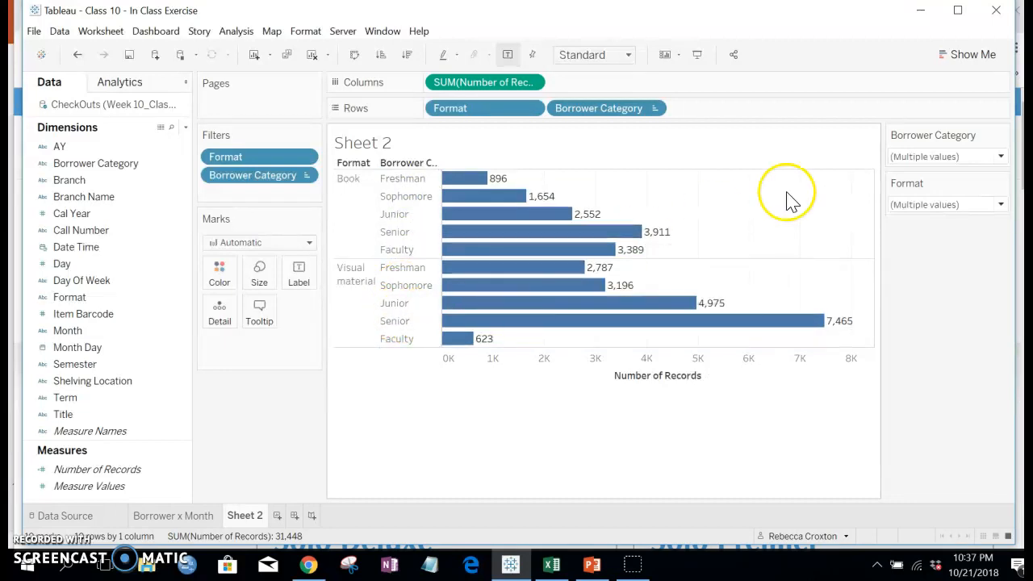
Add Masters Degree Student and PhD Graduate Student to the Borrower Category filter selection.
click(999, 157)
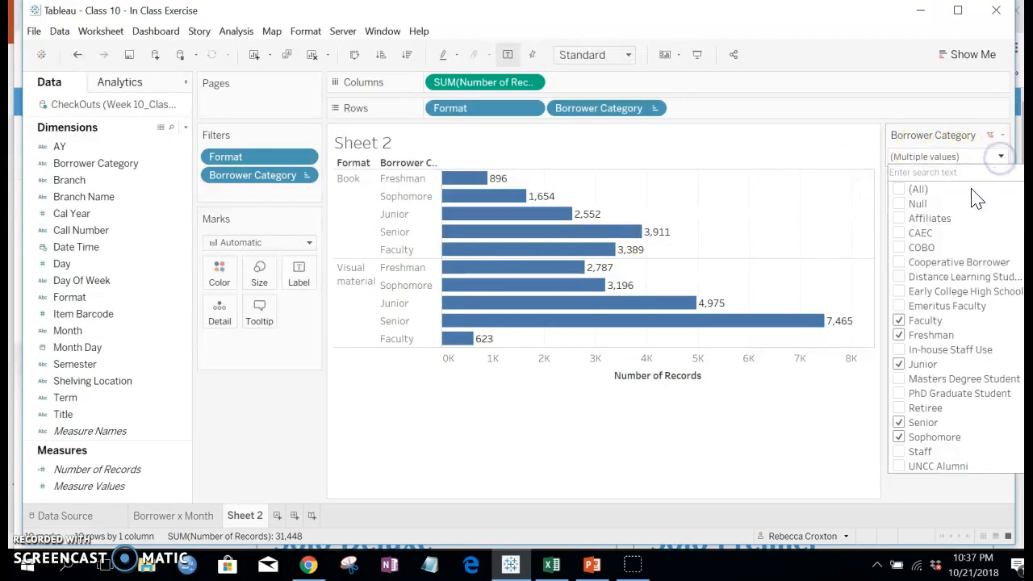
click(900, 379)
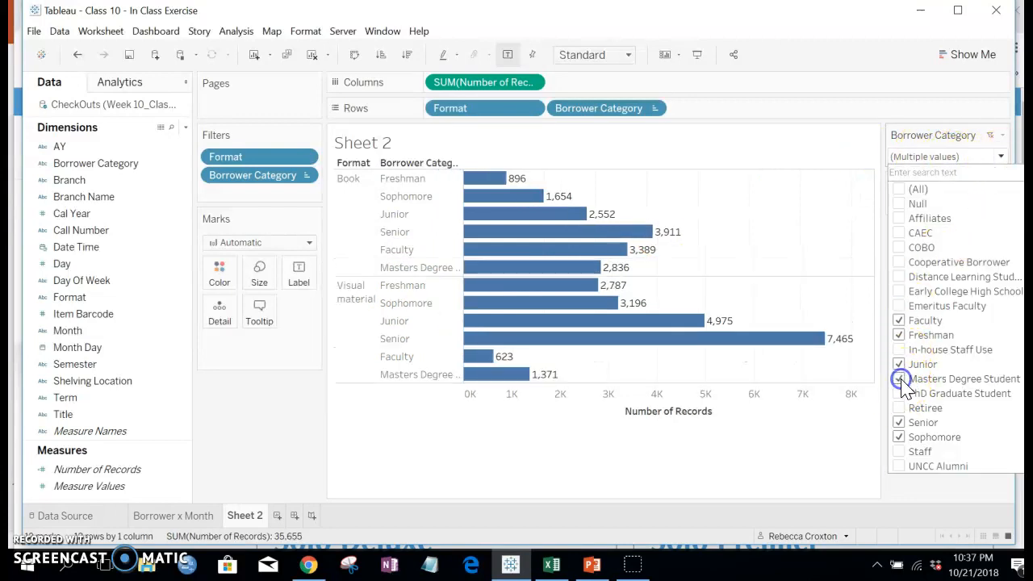
click(899, 393)
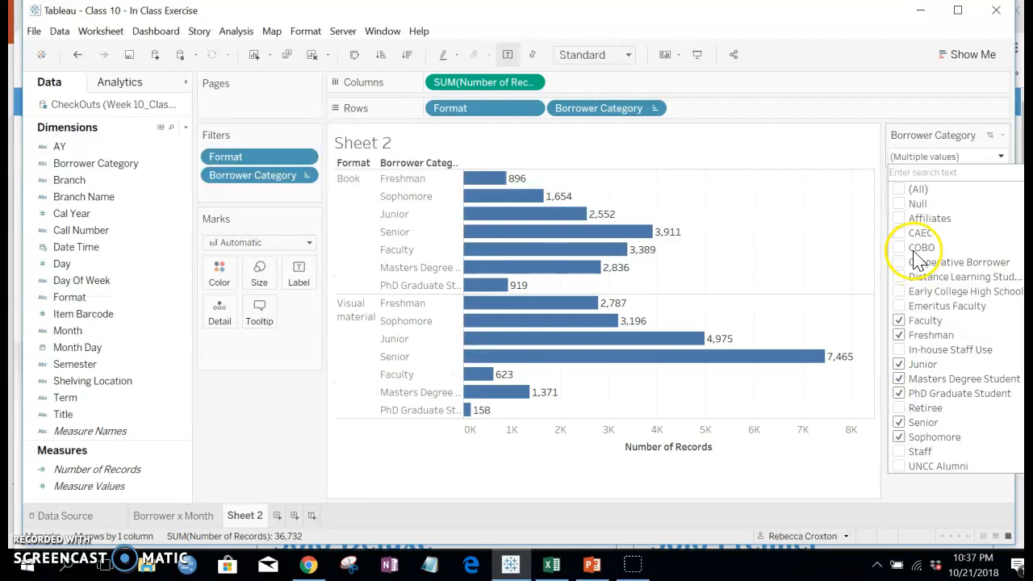
click(753, 468)
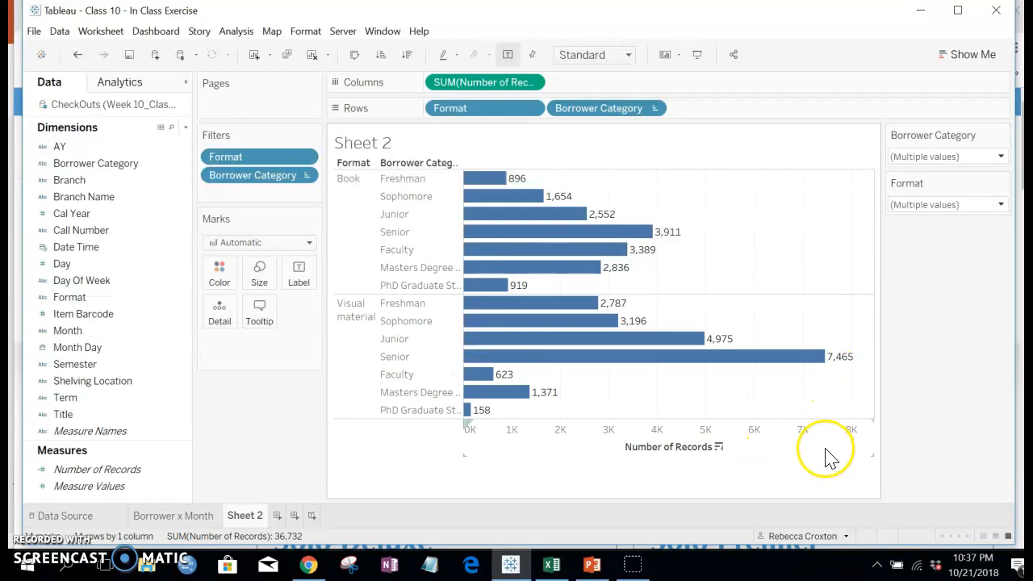
mouse_move(468, 413)
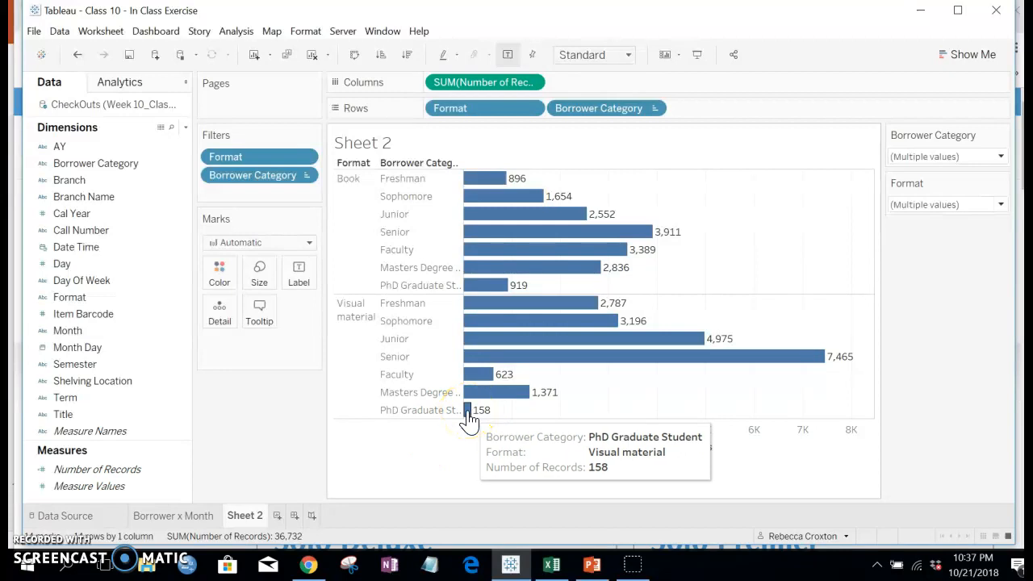
mouse_move(490, 288)
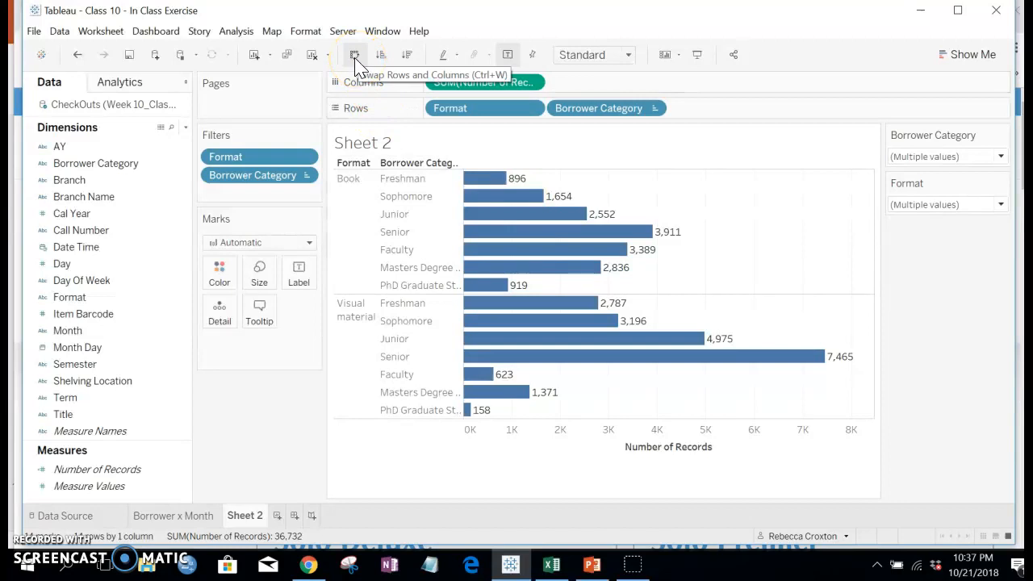
Convert the bar chart to a text table using Show Me and increase the height of its rows.
click(975, 55)
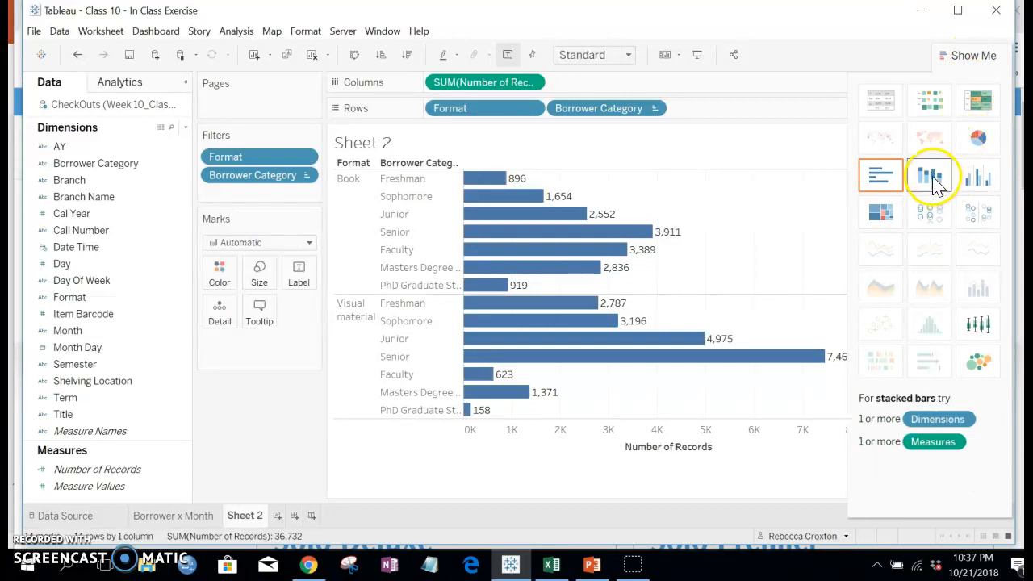
click(882, 101)
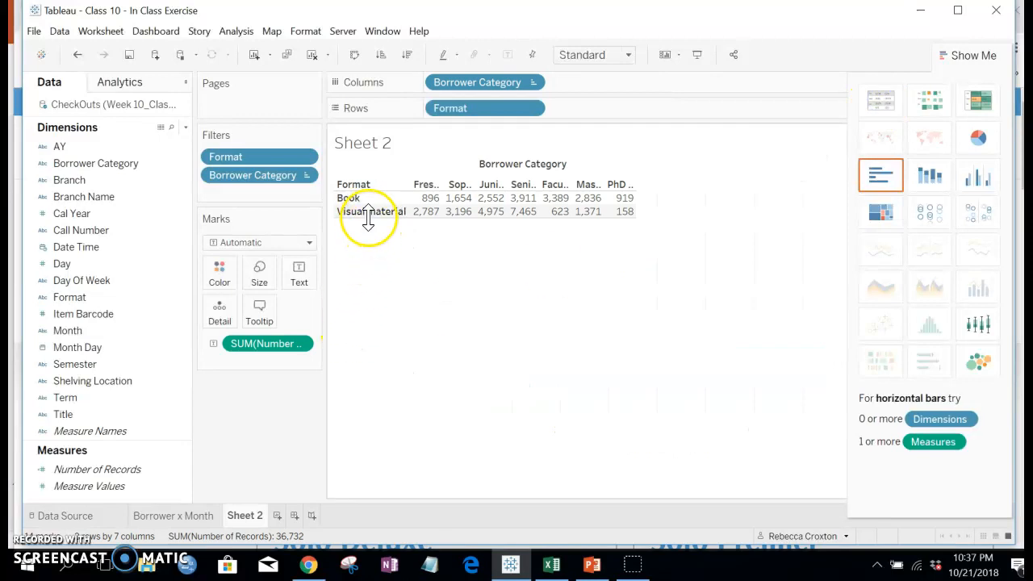
drag(374, 219, 373, 246)
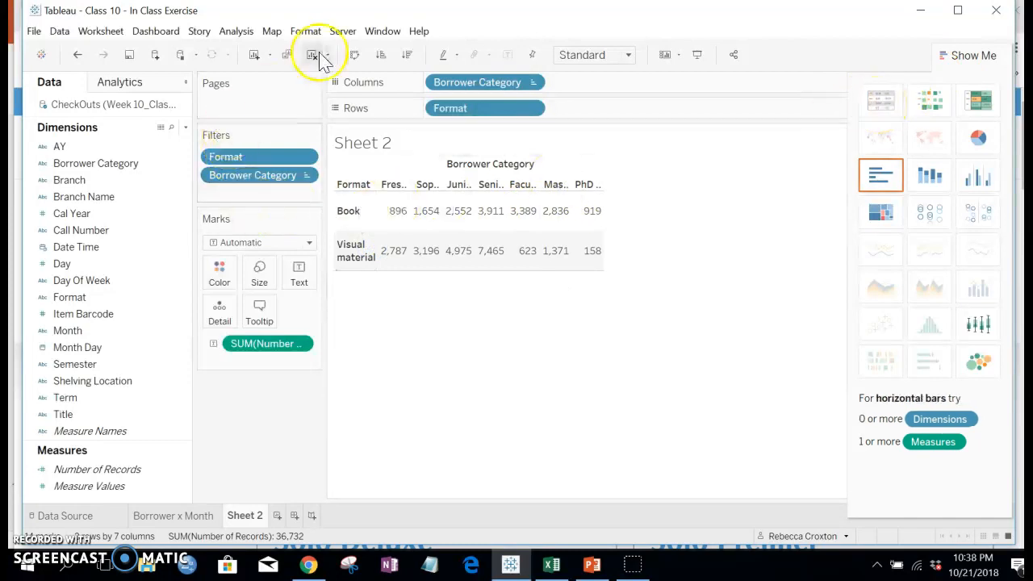
Swap rows and columns so Borrower Category runs down the table, and widen the format columns to fit the Visual material heading.
click(357, 58)
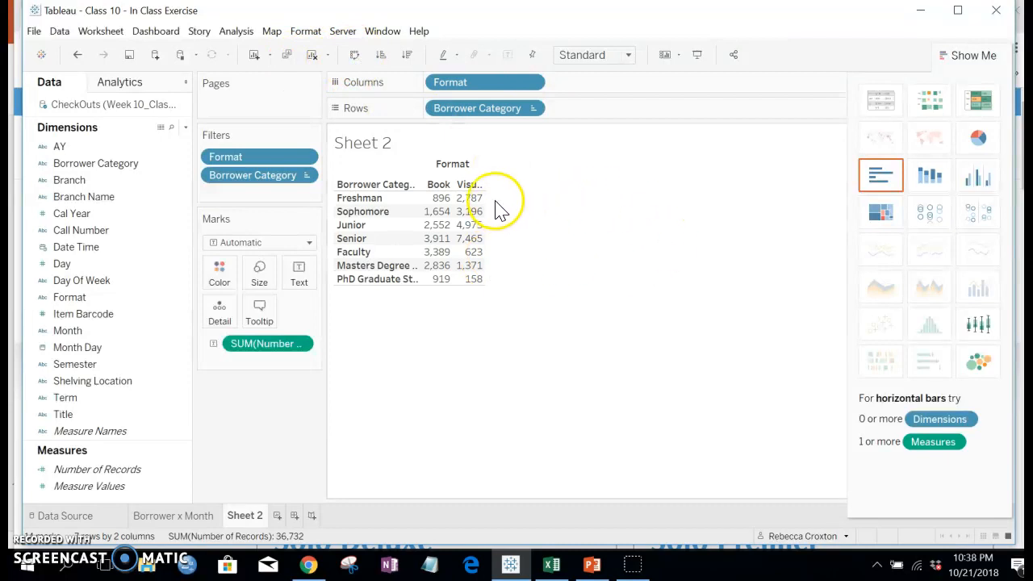
drag(507, 201, 526, 206)
click(599, 216)
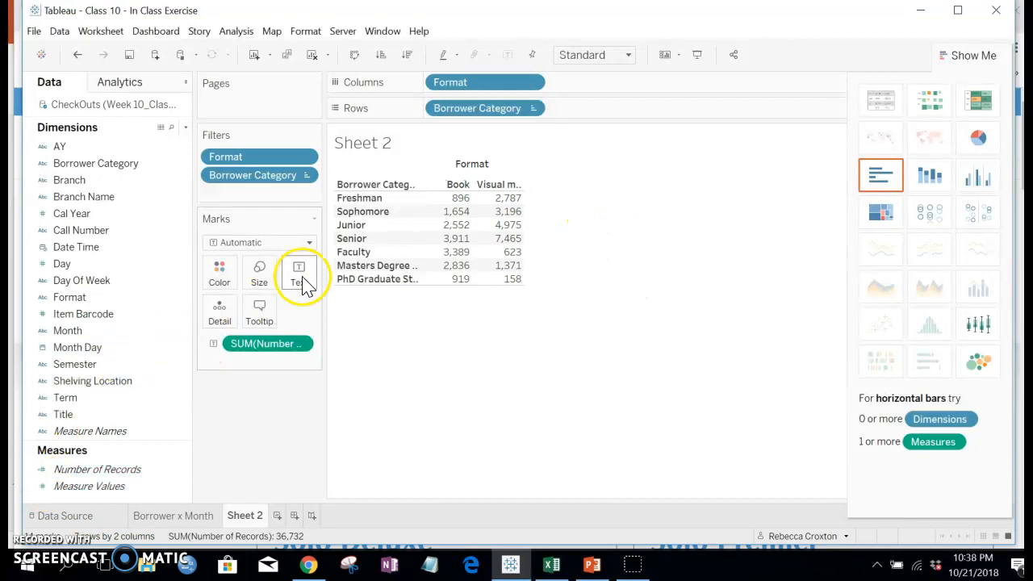
mouse_move(435, 204)
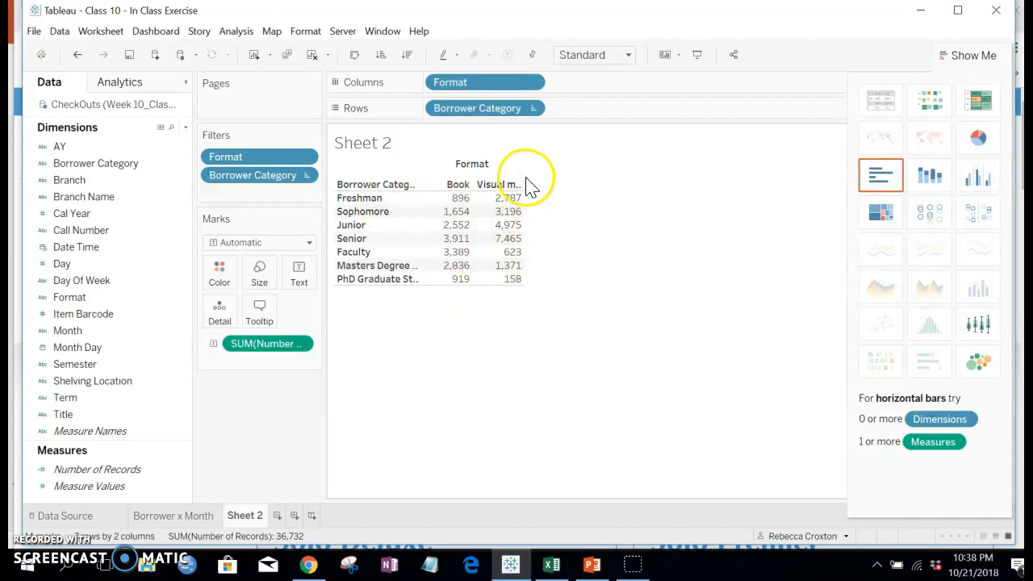
drag(521, 176, 570, 176)
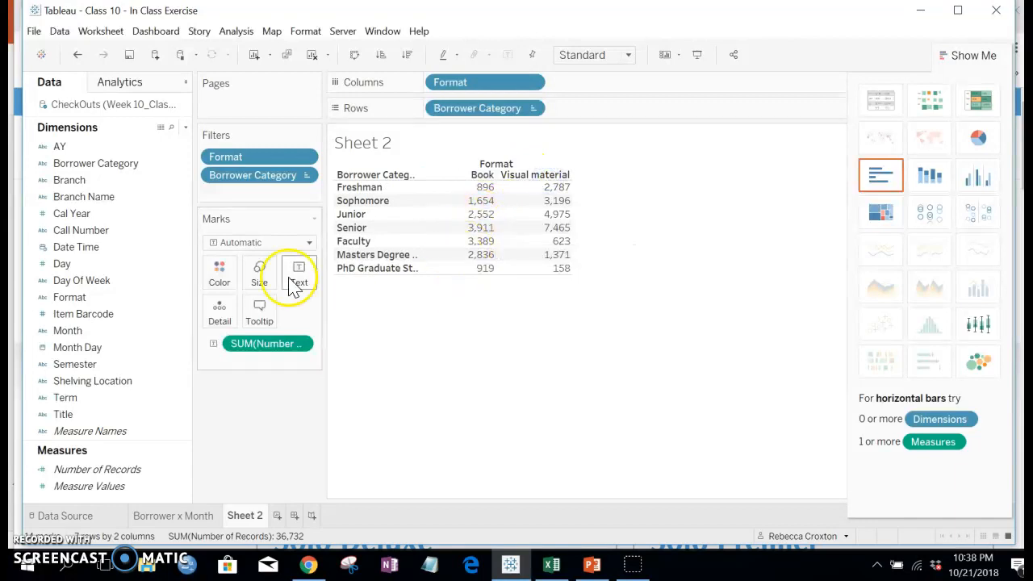
Add column grand totals and row grand totals to the text table.
click(136, 86)
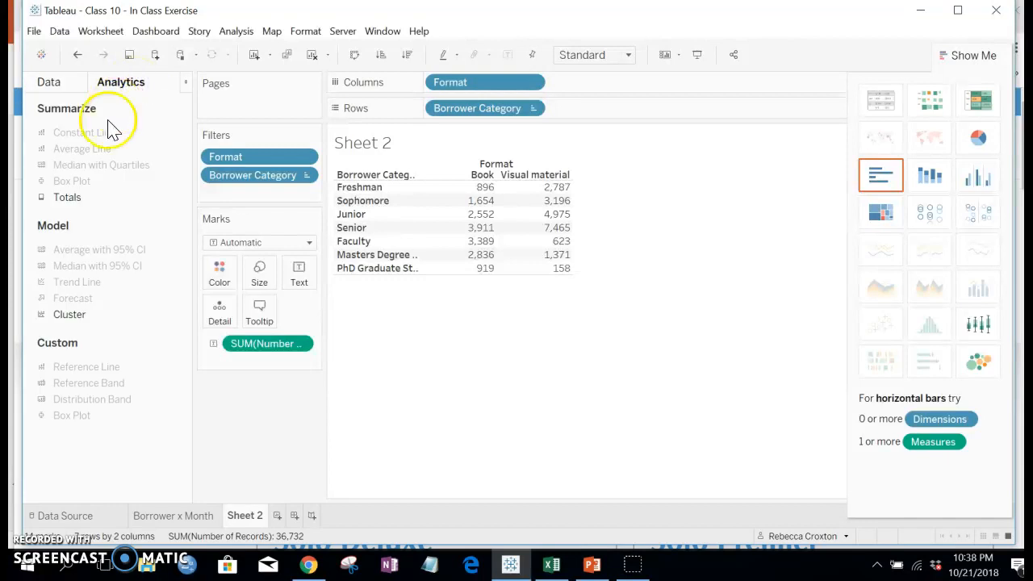
click(59, 198)
drag(63, 206, 522, 179)
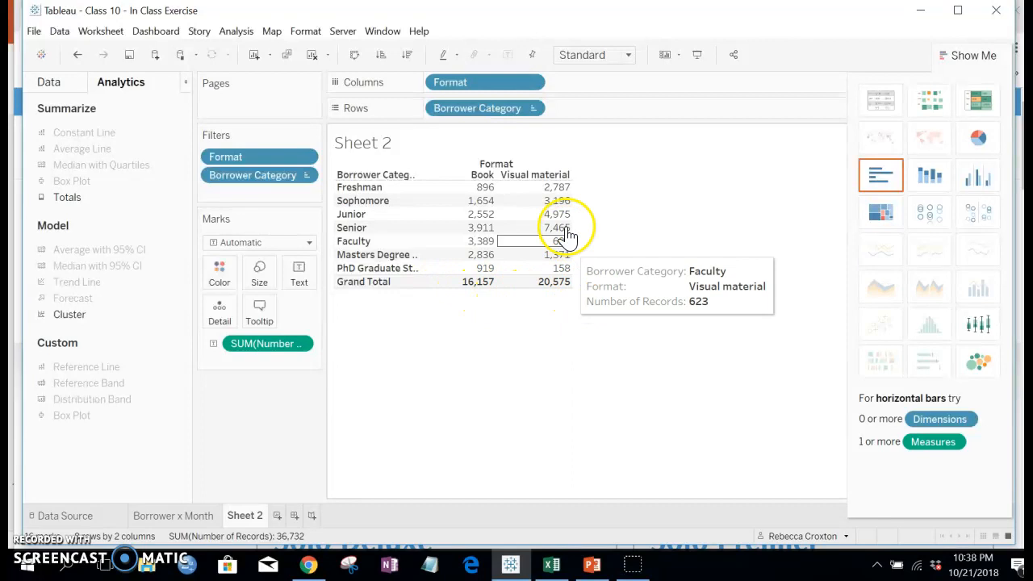
mouse_move(558, 287)
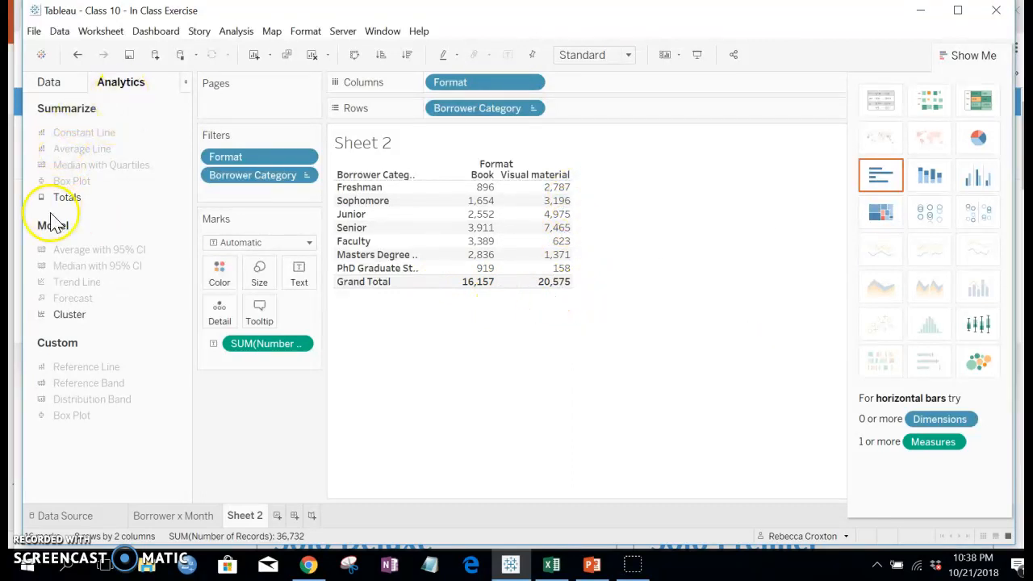
drag(53, 197, 601, 182)
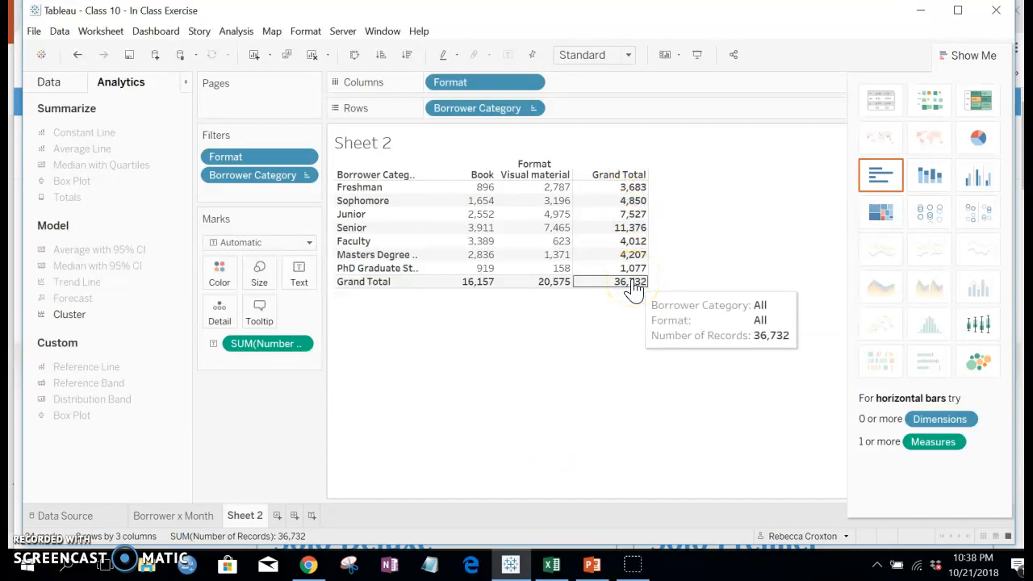
Sort the borrower categories by Grand Total, first in descending and finally in ascending order.
click(642, 178)
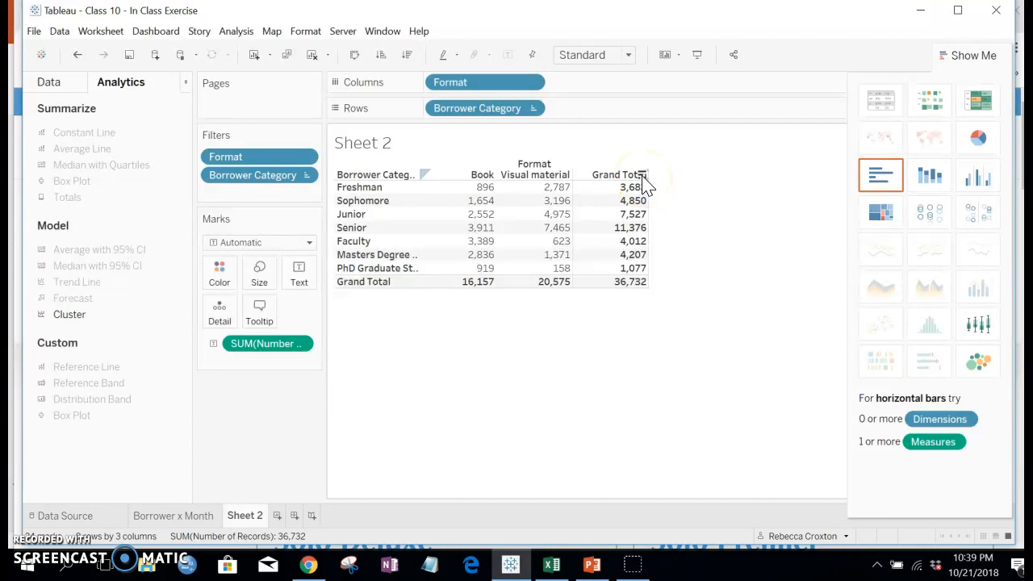
click(642, 176)
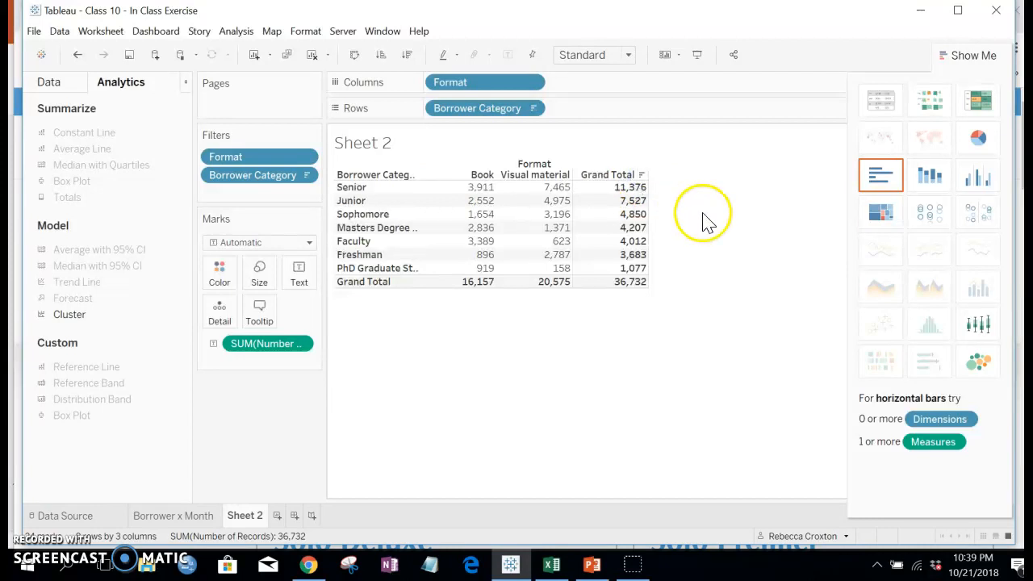
click(642, 175)
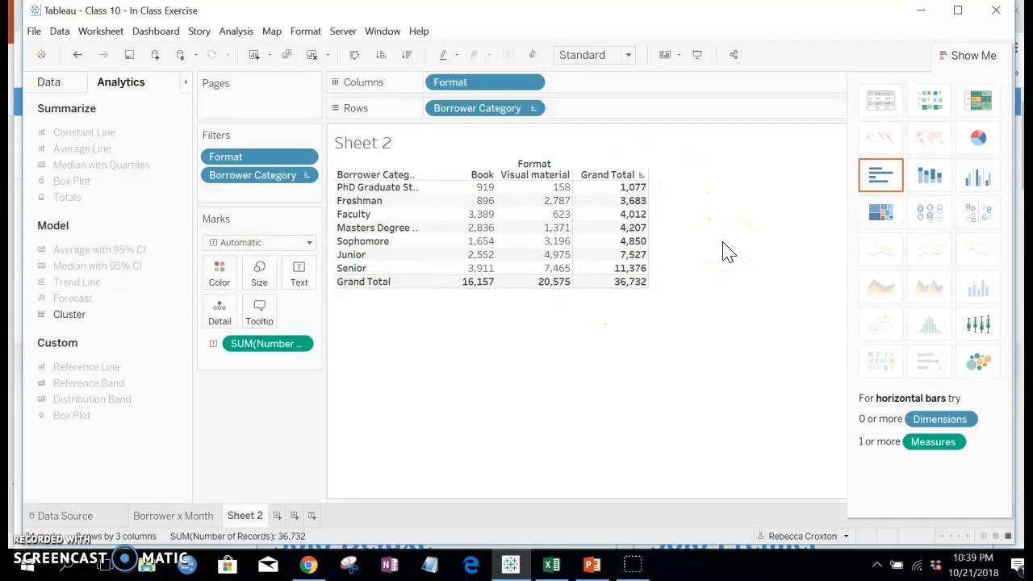
Replace the sheet-name placeholder in the worksheet title with "Borrower Type x Material Format" and make the title bold.
double_click(380, 143)
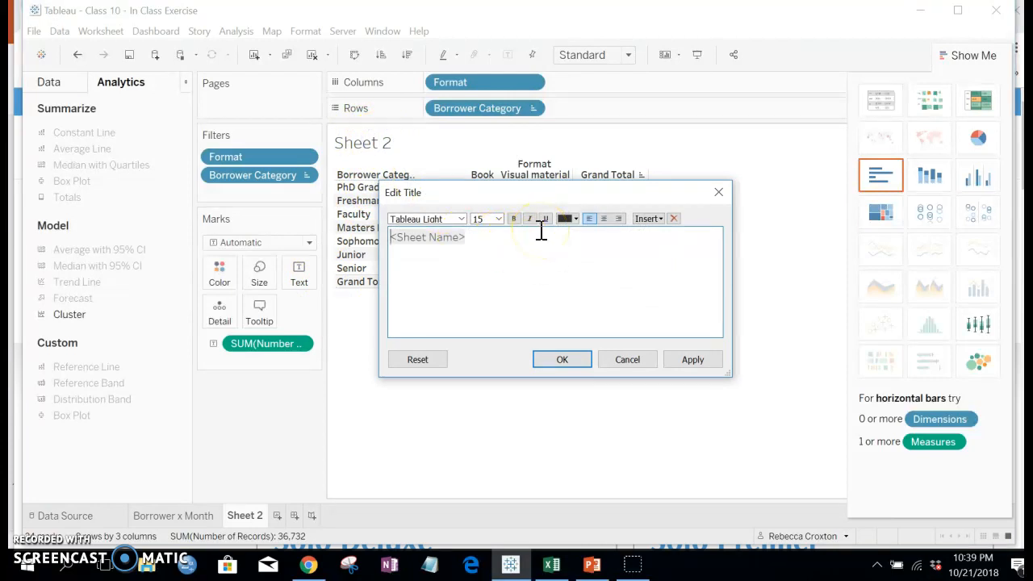
text(Borrower)
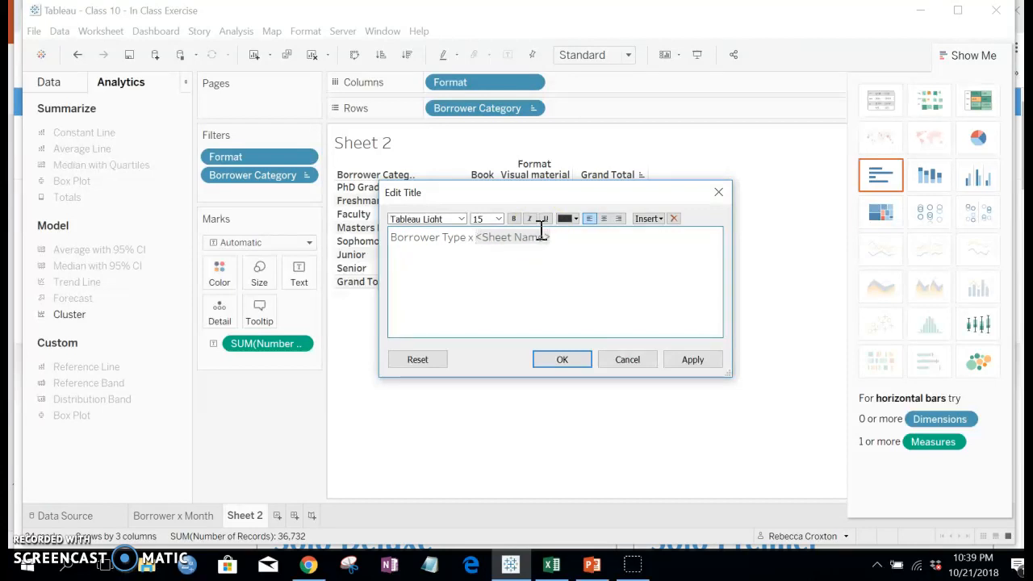
text(Type x Material Format)
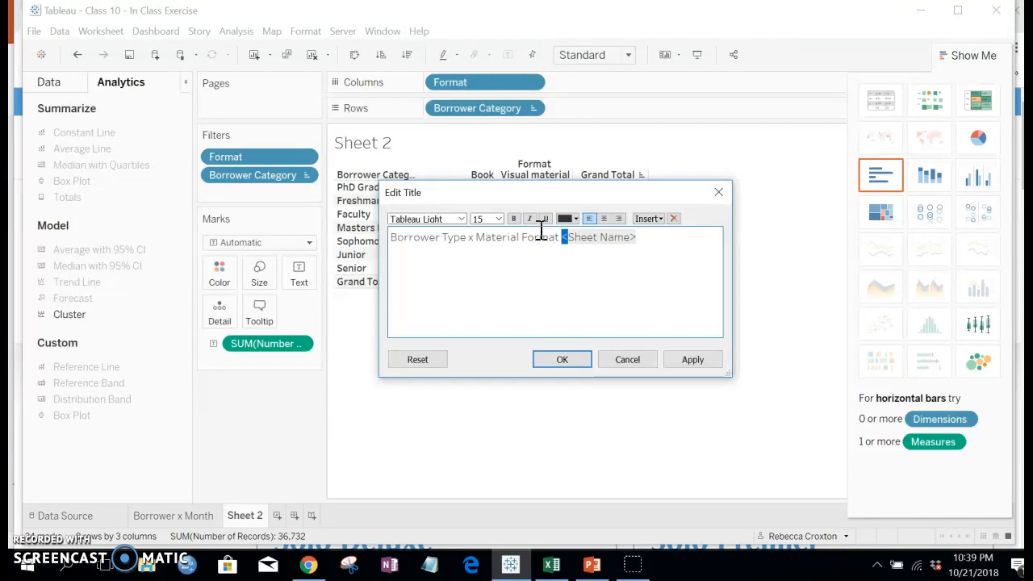
key(BackSpace)
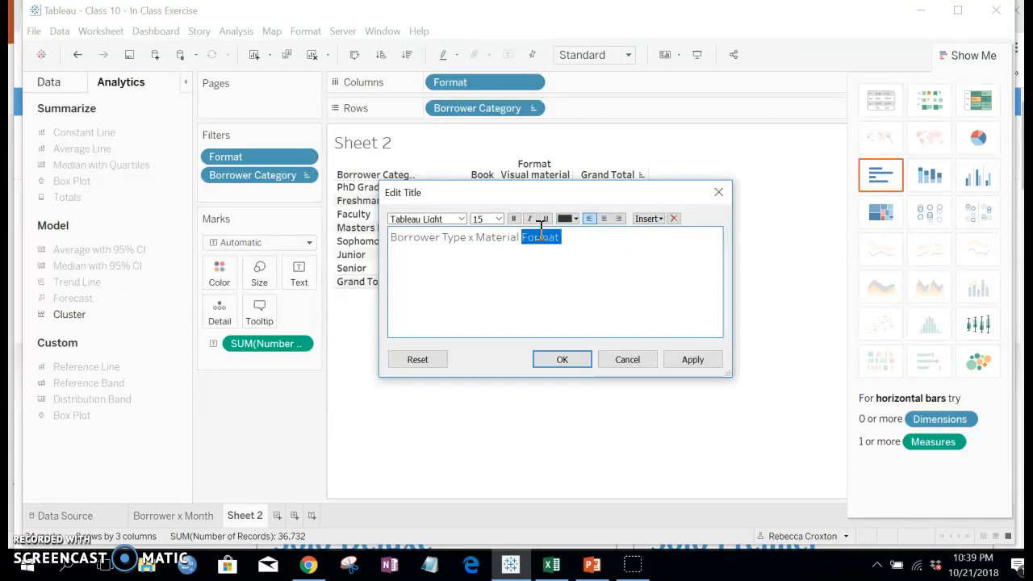
key(ctrl+shift+Left)
key(ctrl+shift+Left)
key(ctrl+shift+Left)
key(ctrl+shift+Left)
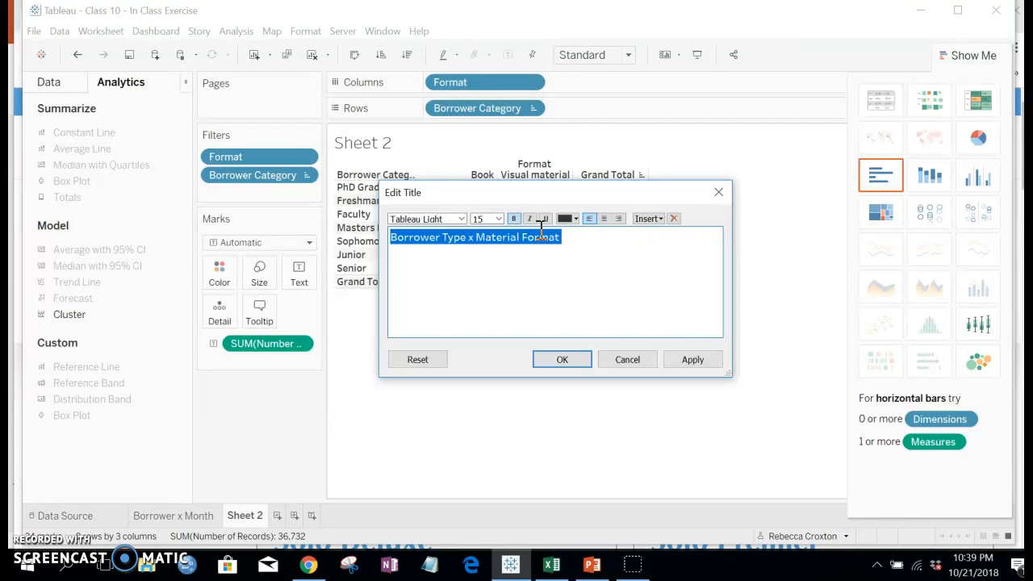
click(552, 362)
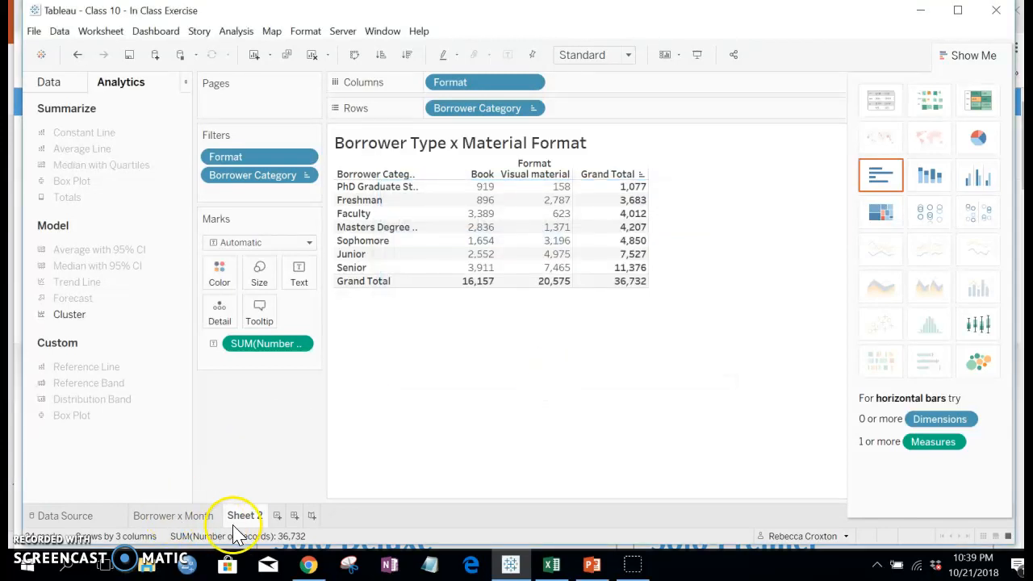
Rename the Sheet 2 worksheet as "Borrower x Format" and save the workbook.
mouse_move(241, 520)
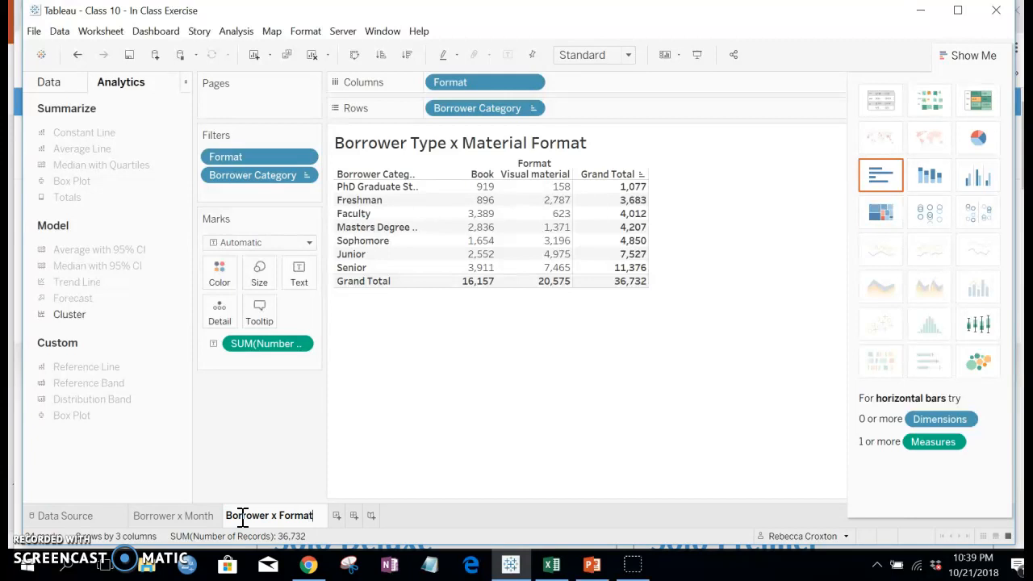
click(36, 32)
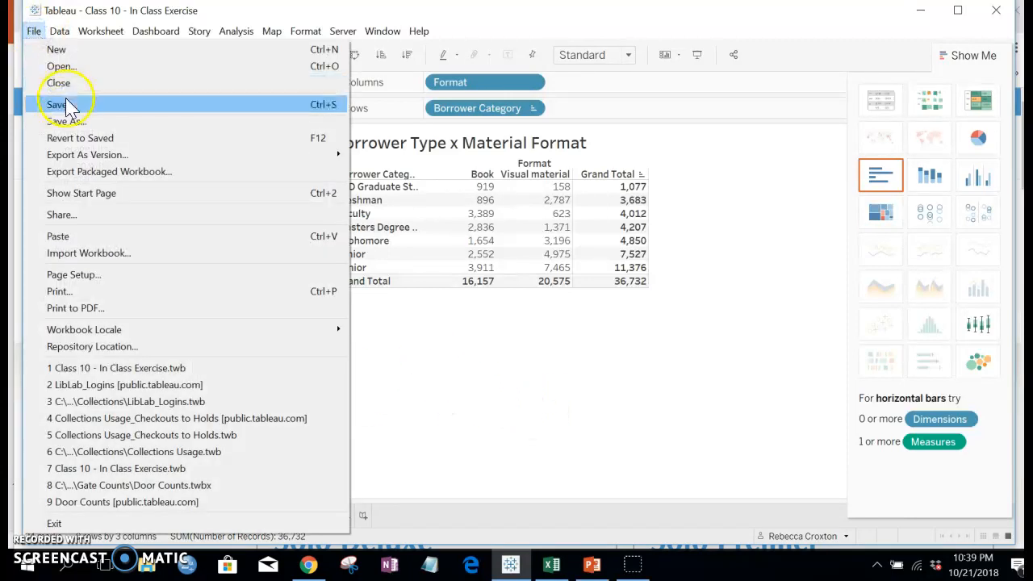
click(66, 102)
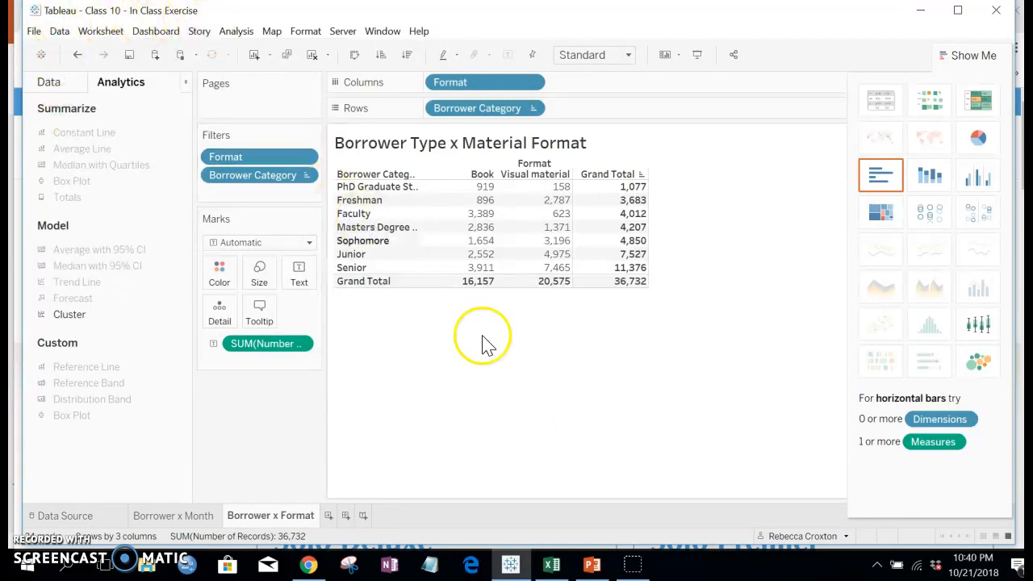
Close the Show Me chart selection to reveal the Borrower Category and Format filter controls.
click(959, 56)
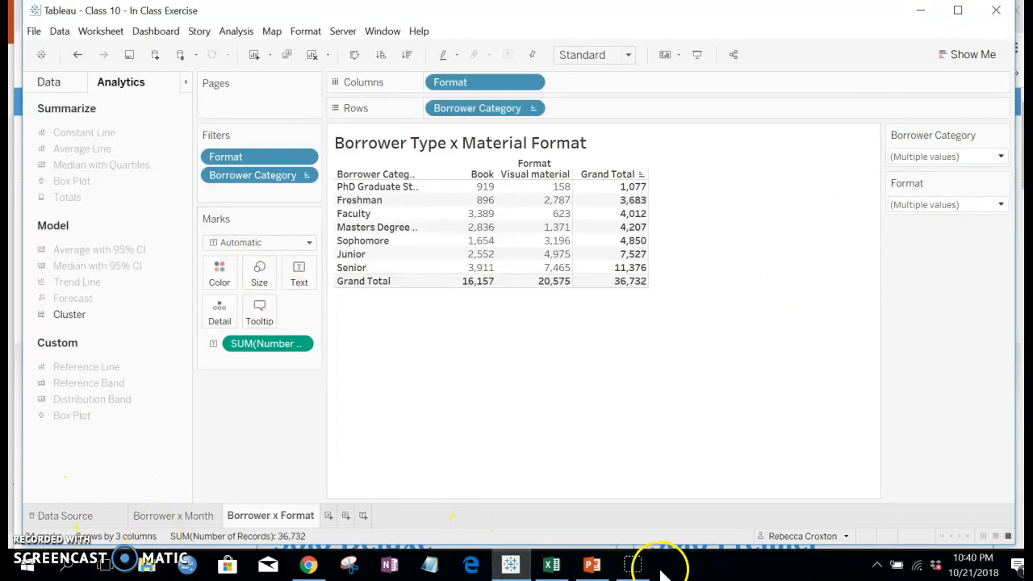
mouse_move(632, 563)
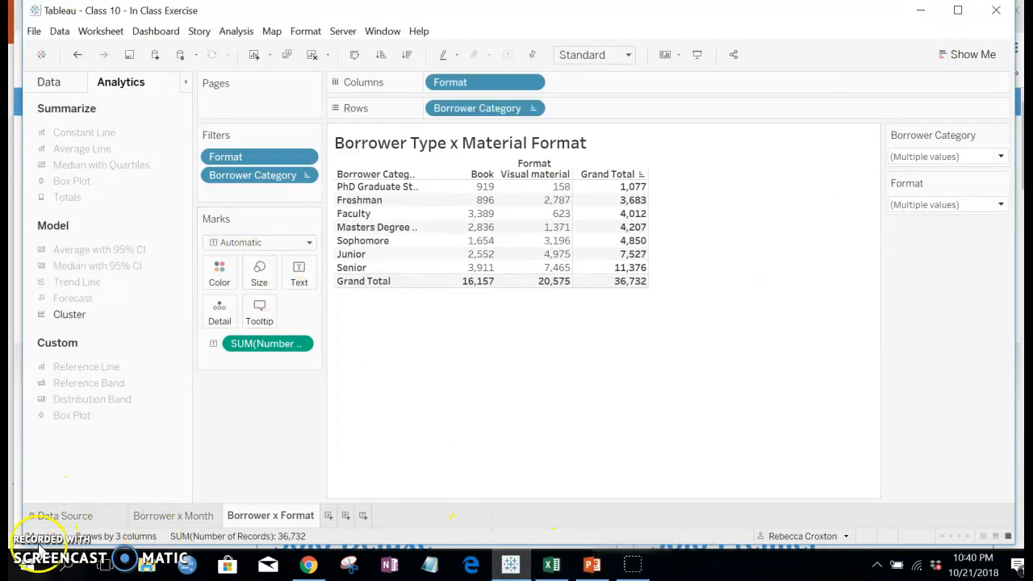